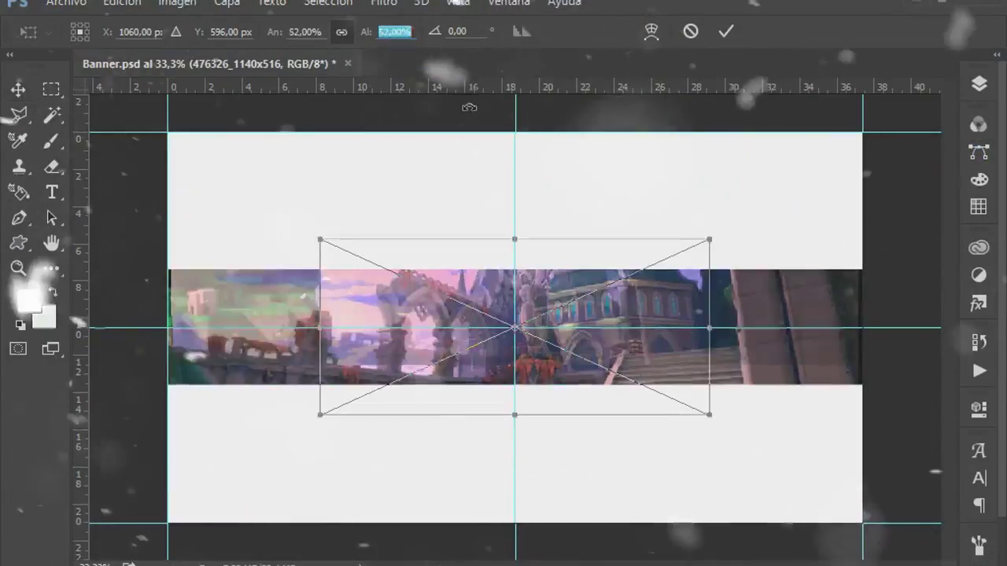
Move the castle image onto the banner's right half and ready a soft eraser for the seam
drag(604, 350, 787, 347)
key(e)
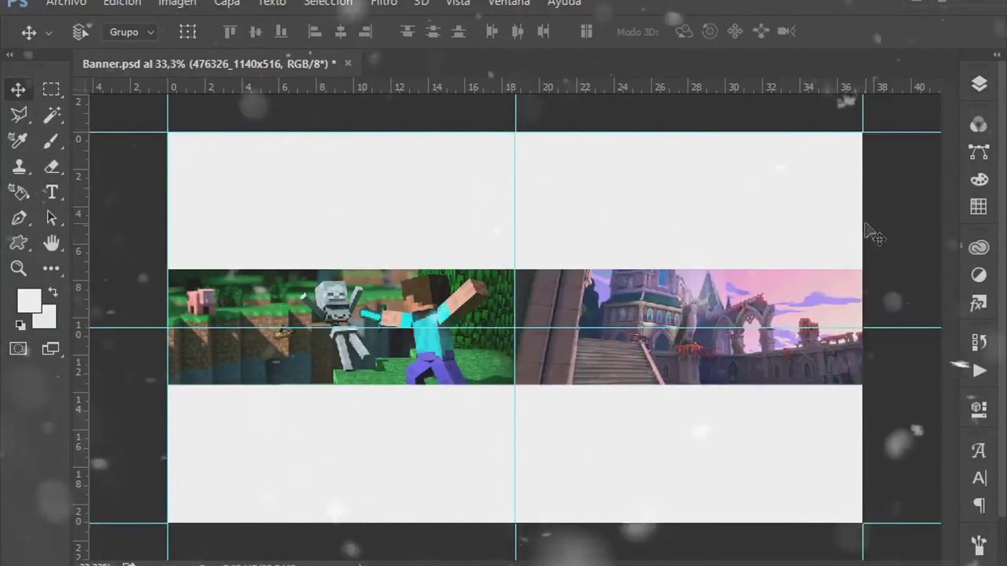
right_click(510, 370)
scroll(507, 370, up, 2)
scroll(507, 370, up, 1)
scroll(507, 370, up, 3)
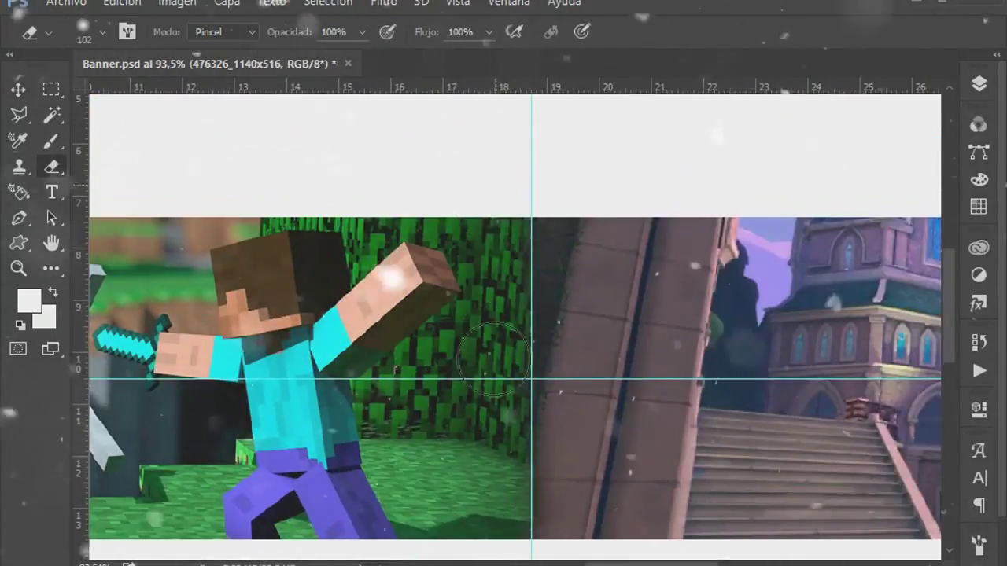
Select the minecraft-wallpaper-49 layer in the Layers panel
click(979, 84)
click(776, 260)
click(979, 84)
scroll(574, 446, down, 2)
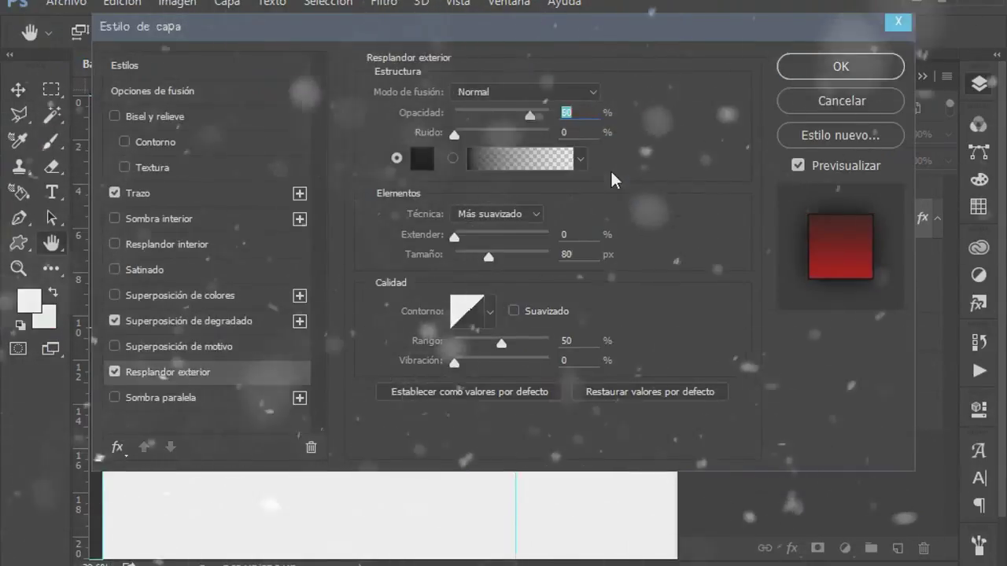
Confirm the outer glow, then make a merged copy of Grupo 1 and Gaussian-blur it
key(Return)
key(ctrl+j)
click(384, 2)
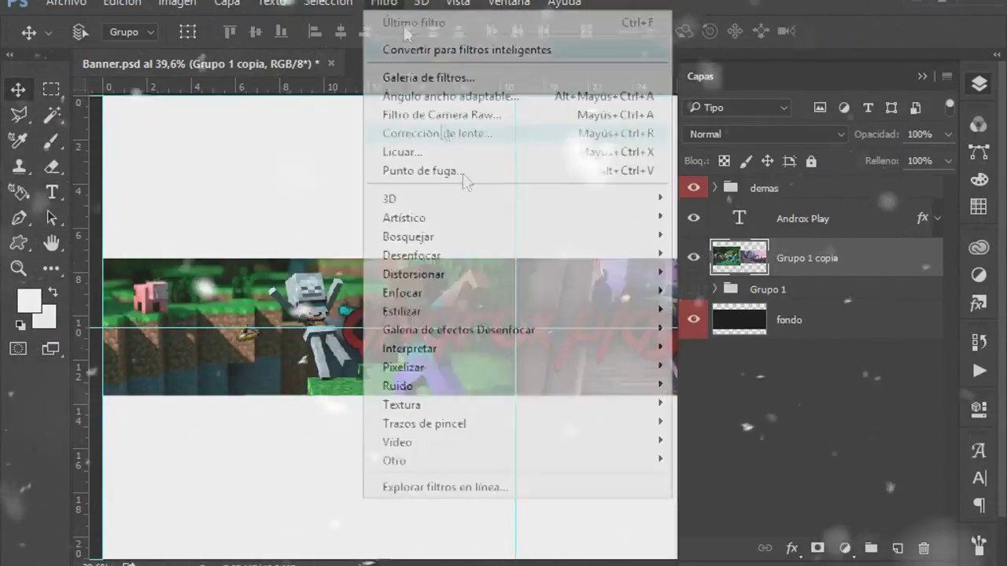
click(708, 299)
key(Return)
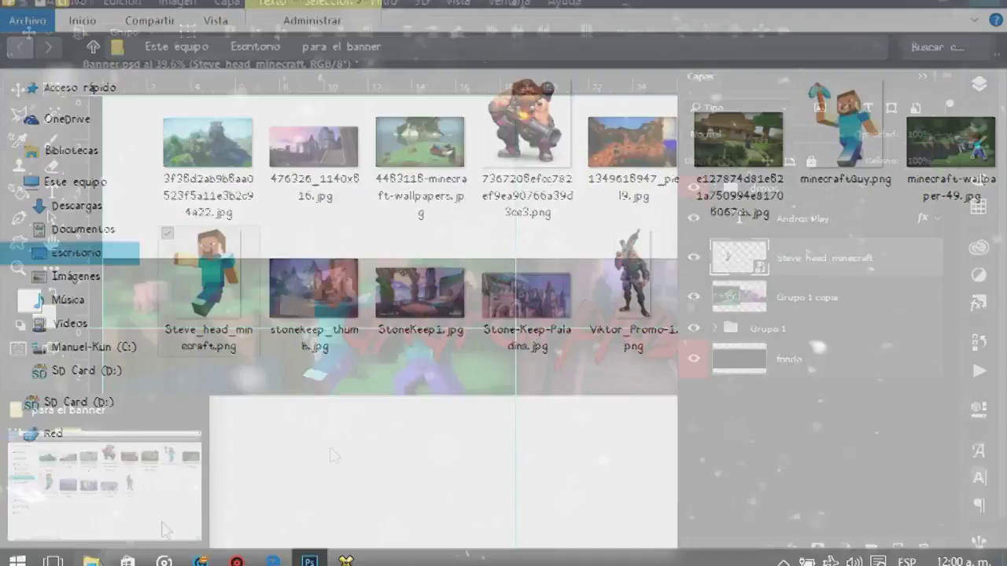
Bring a character render into the banner, hide two groups, and move Grupo 1 copia below CC
drag(635, 349, 669, 337)
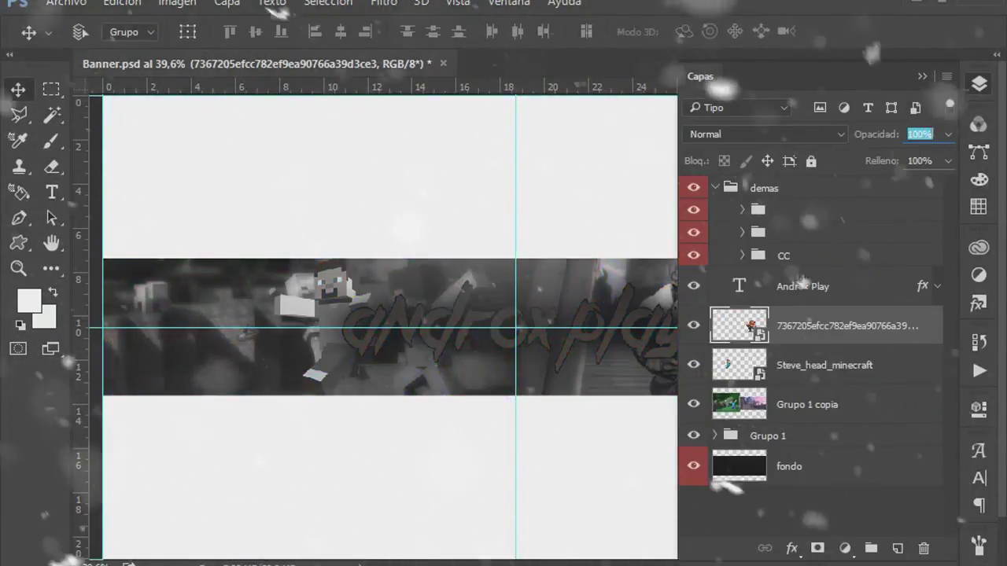
click(978, 86)
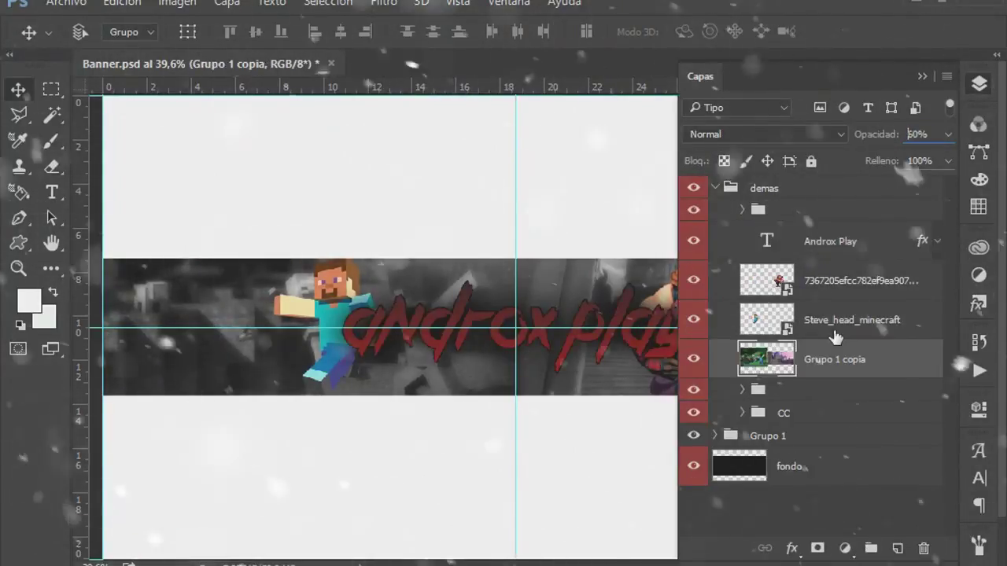
drag(693, 389, 693, 412)
drag(833, 359, 834, 425)
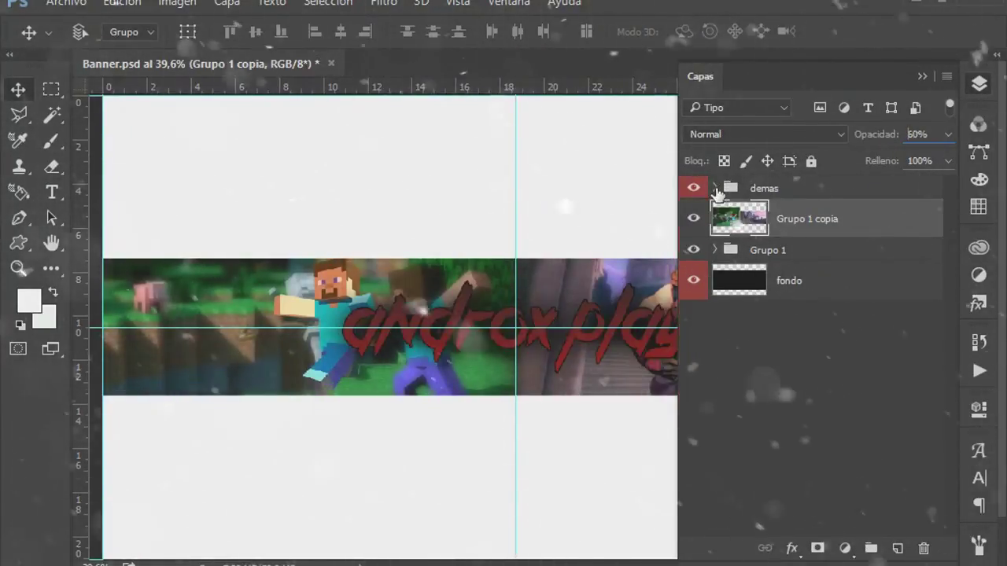
click(982, 87)
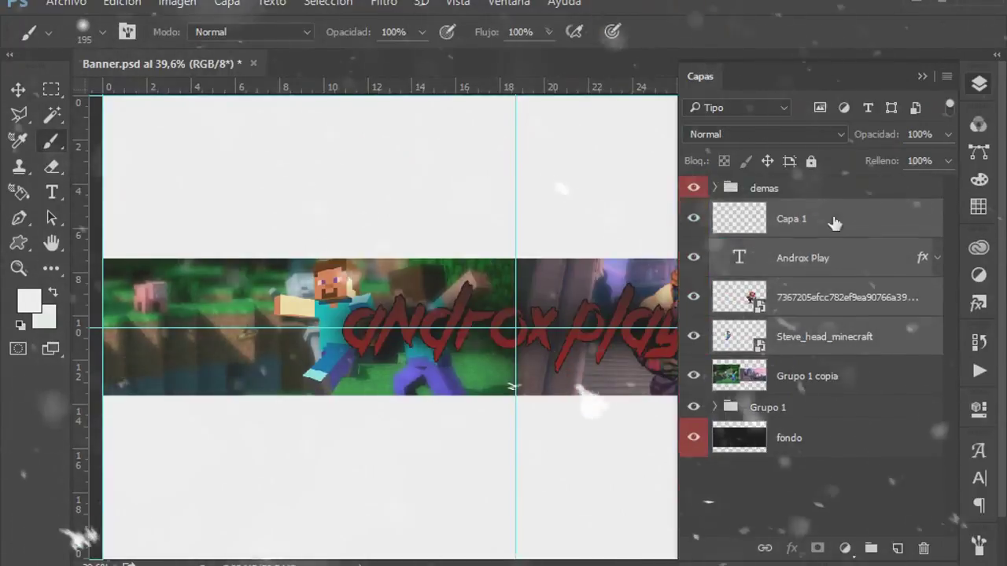
Apply a Gaussian blur to the glow layer and start resizing it
click(384, 3)
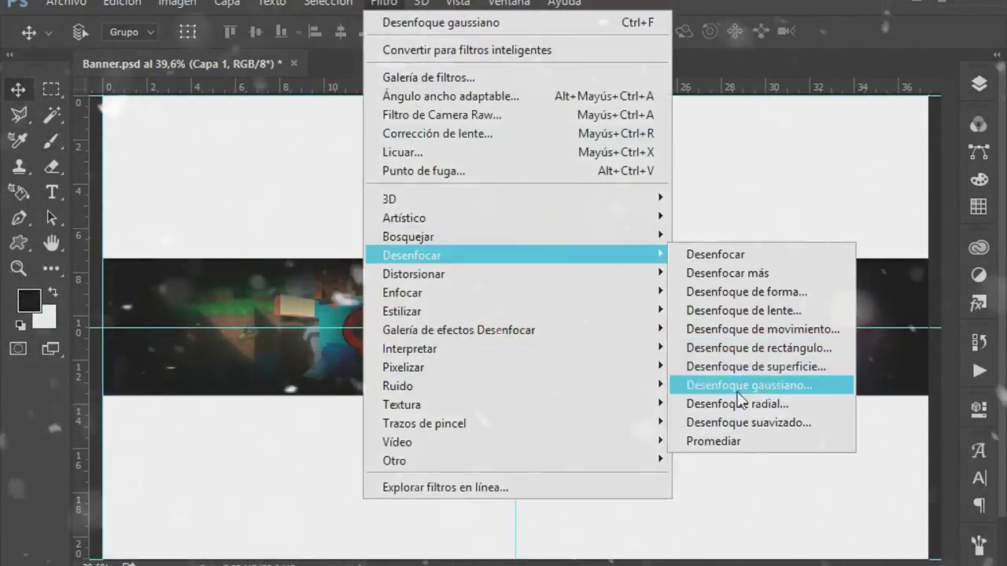
click(735, 384)
click(310, 165)
key(ctrl+t)
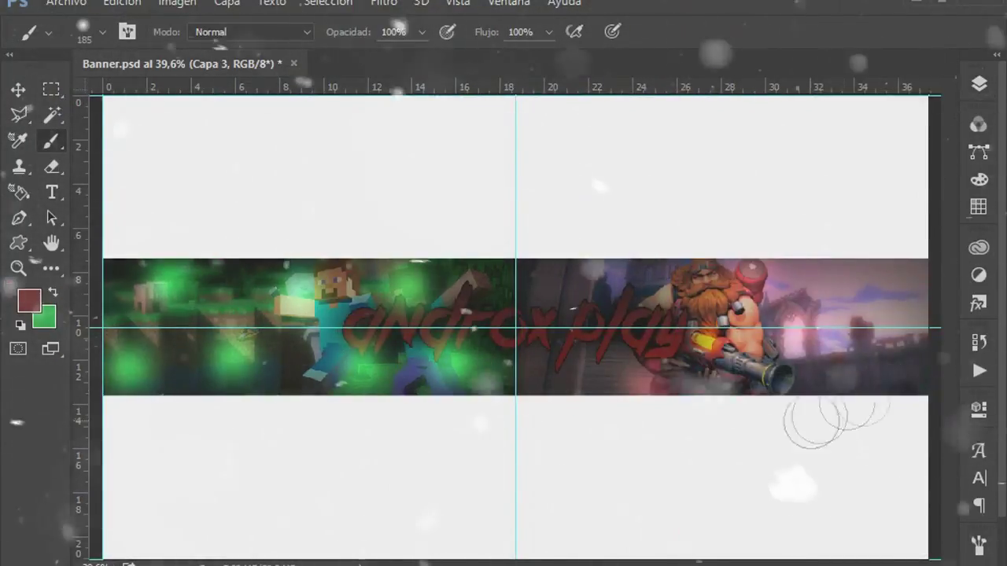
Soften the green glow layer, then select Capa 5 and free-transform its glows
click(977, 87)
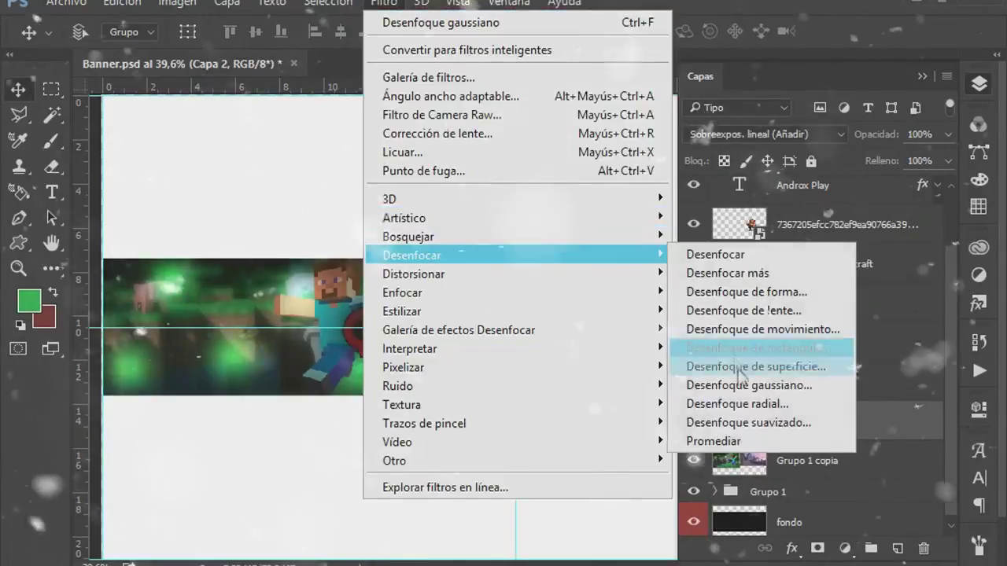
click(753, 354)
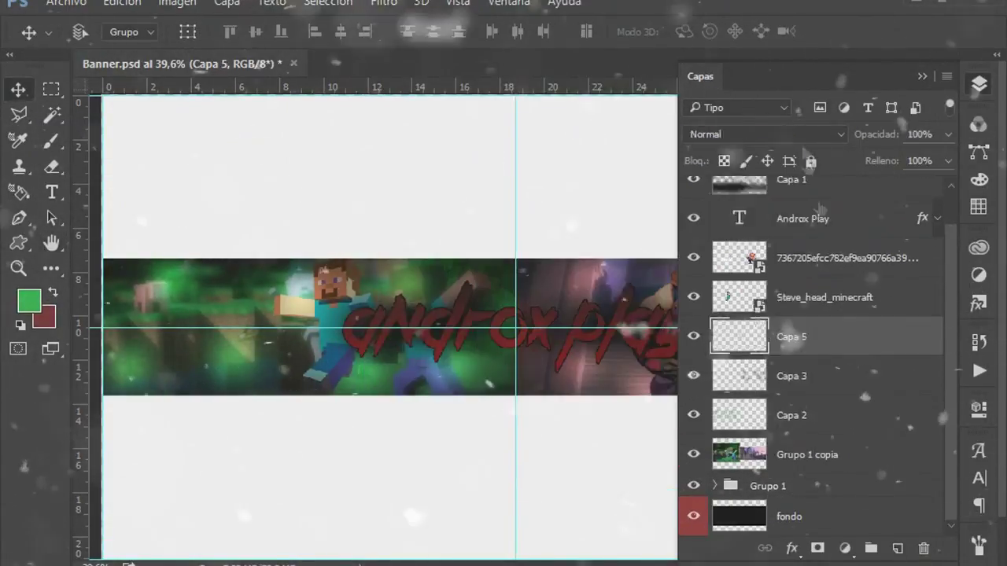
click(826, 338)
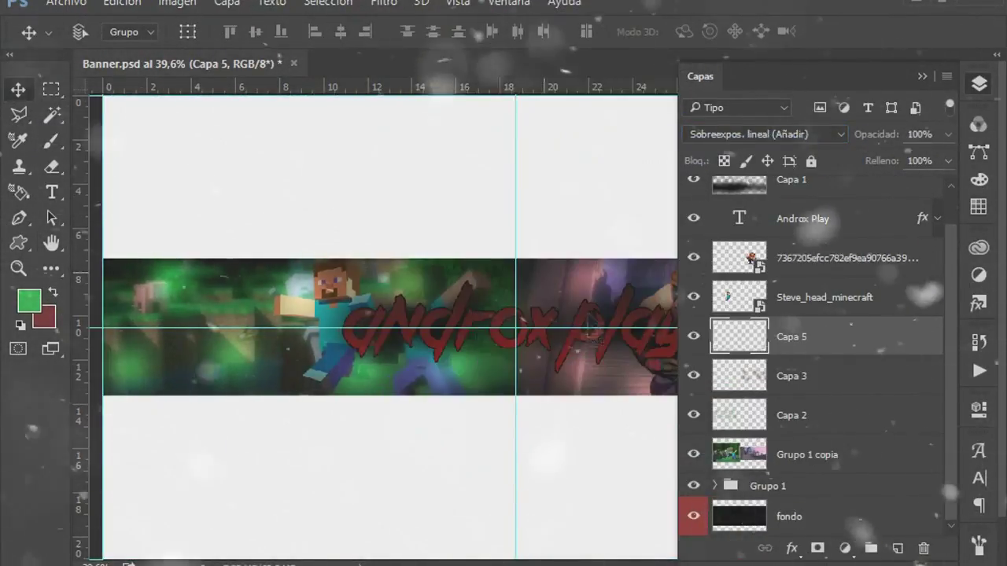
key(ctrl+t)
click(978, 89)
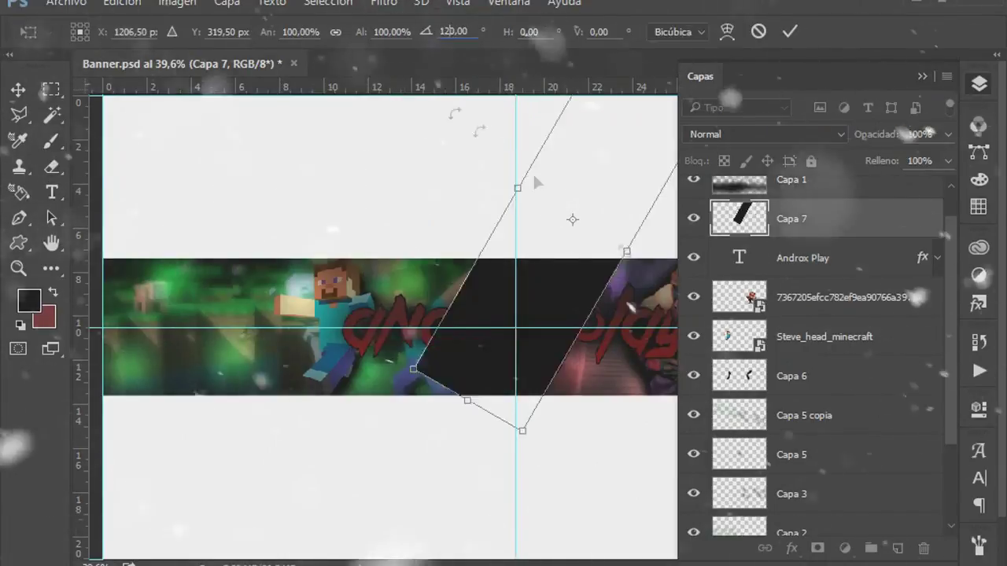
Position the rotated black bar and move the dark shape layers below Grupo 1
drag(569, 218, 501, 246)
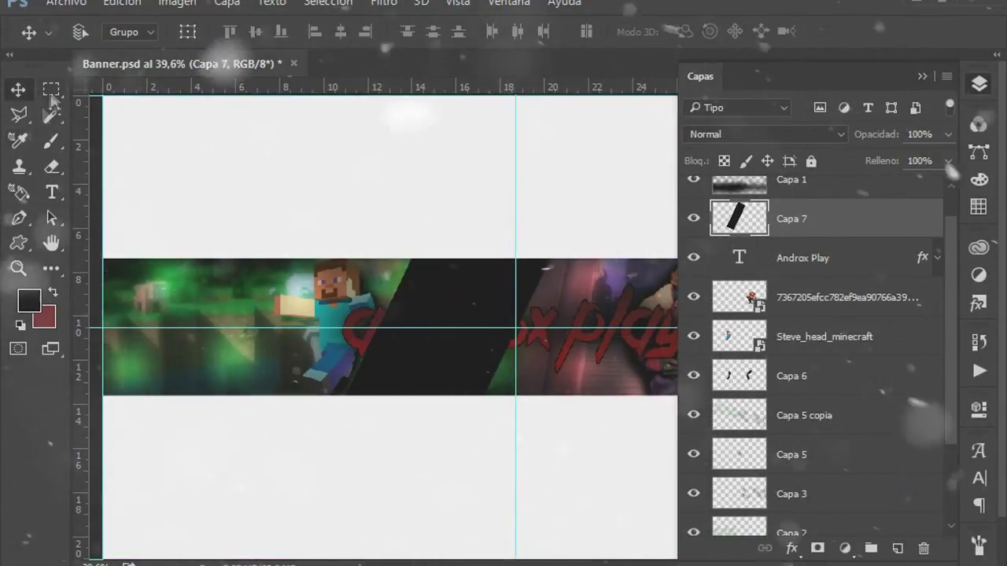
key(ctrl+shift+alt+n)
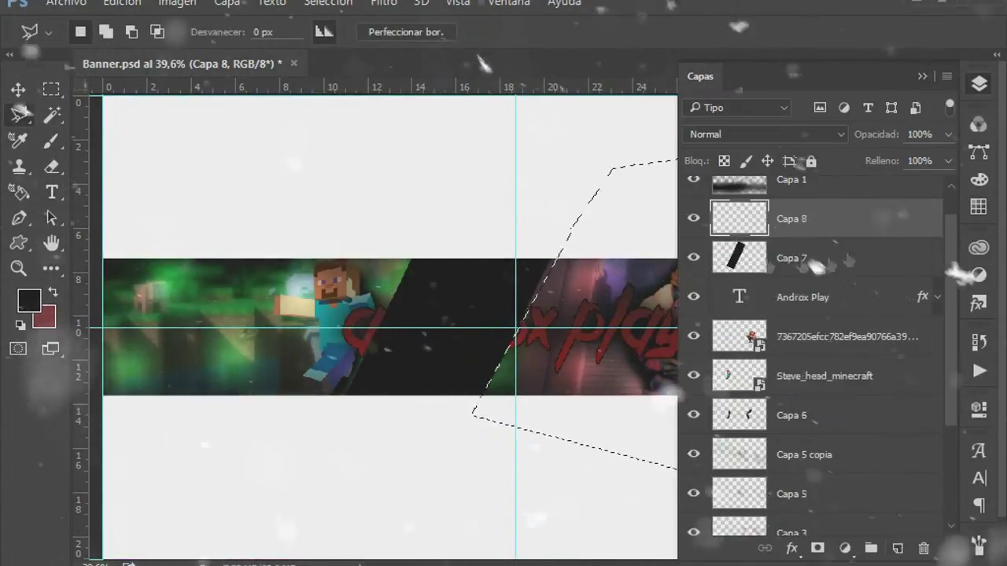
key(alt+bracketleft)
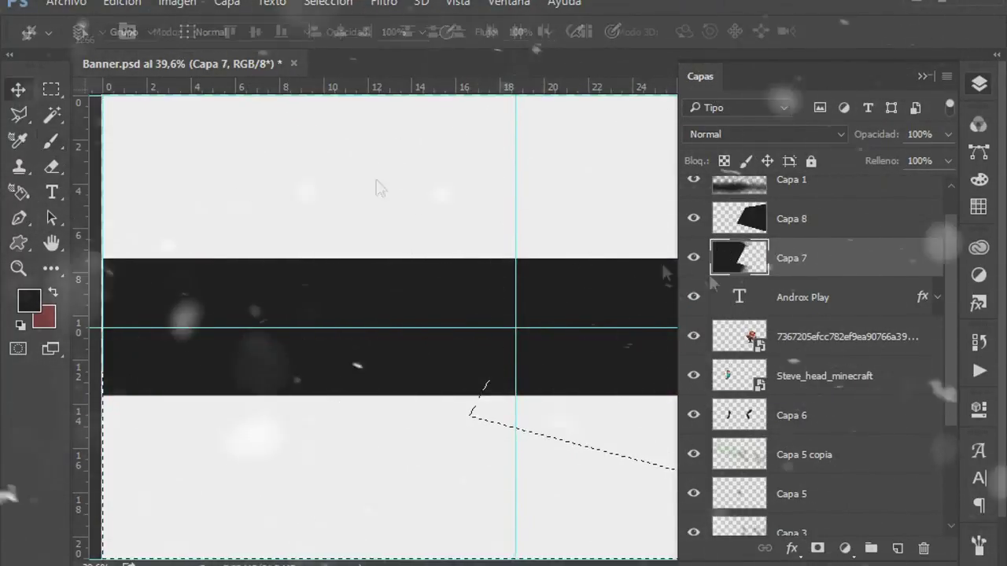
drag(711, 272, 756, 511)
Gaussian-blur a copy of the 476326_1140x516 castle layer and set its opacity to 60%
click(810, 445)
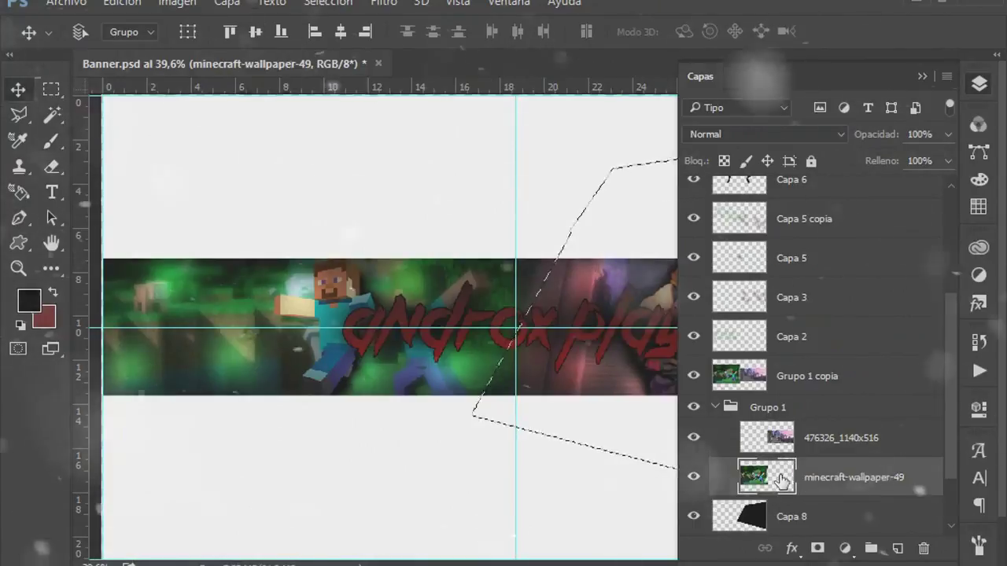
click(807, 375)
click(840, 438)
scroll(942, 367, down, 1)
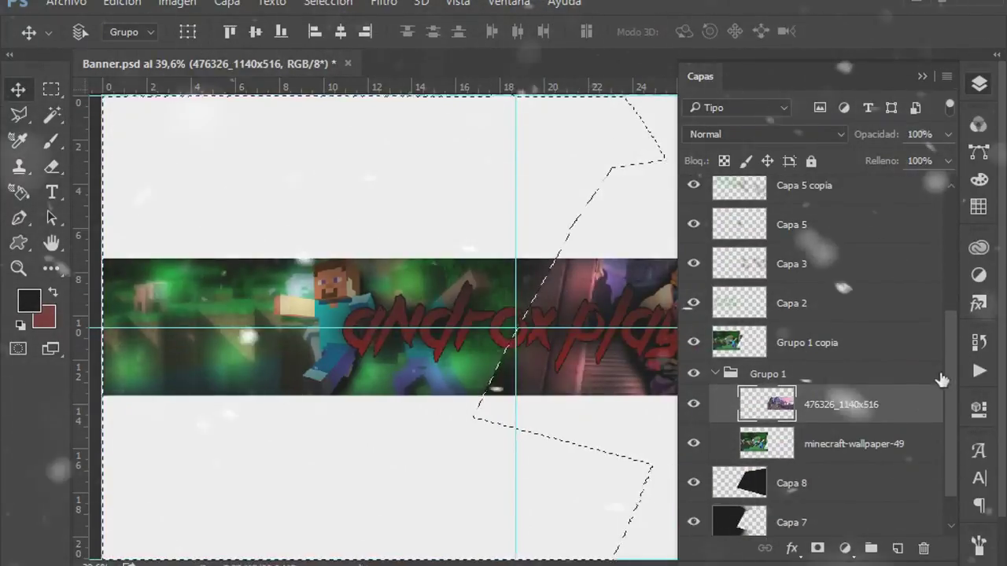
key(ctrl+shift+alt+n)
click(384, 3)
click(714, 254)
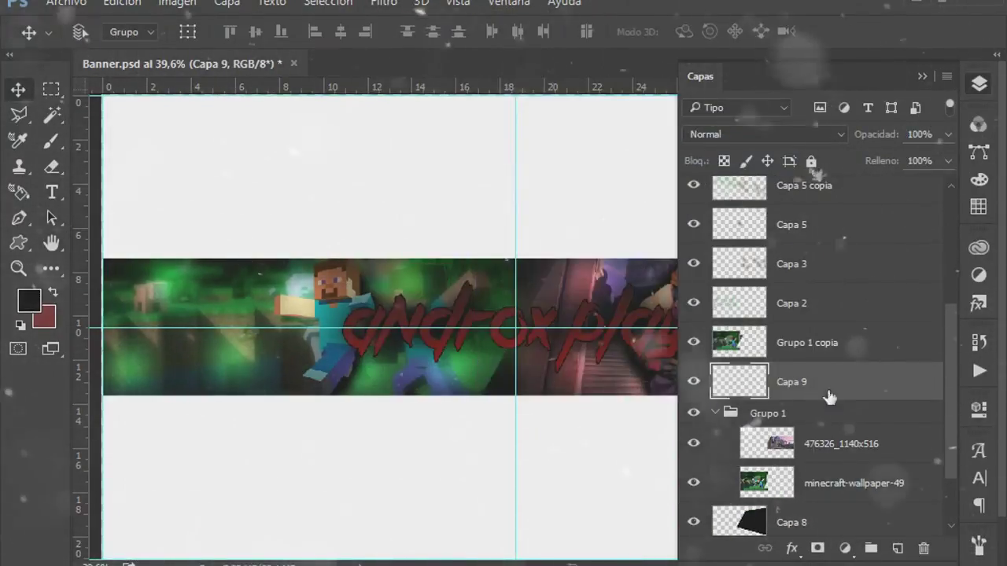
click(384, 2)
click(488, 18)
key(6)
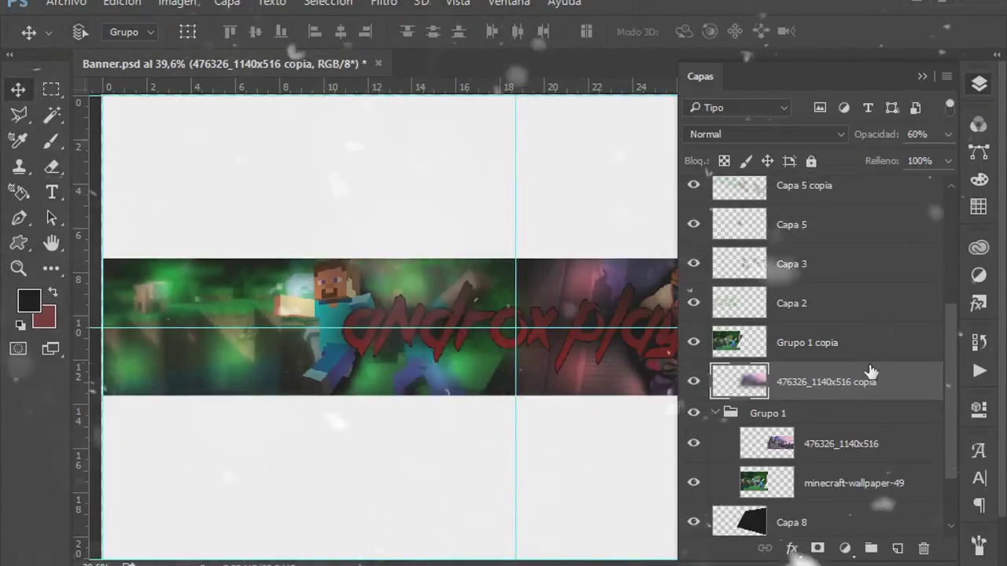
Collapse the Grupo 1 group and select it
click(797, 342)
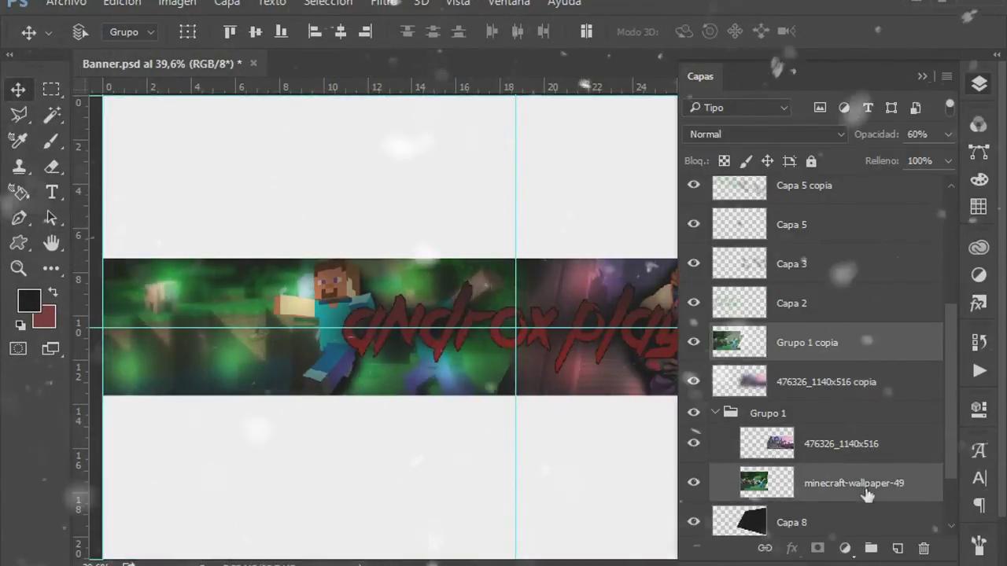
click(979, 84)
click(714, 413)
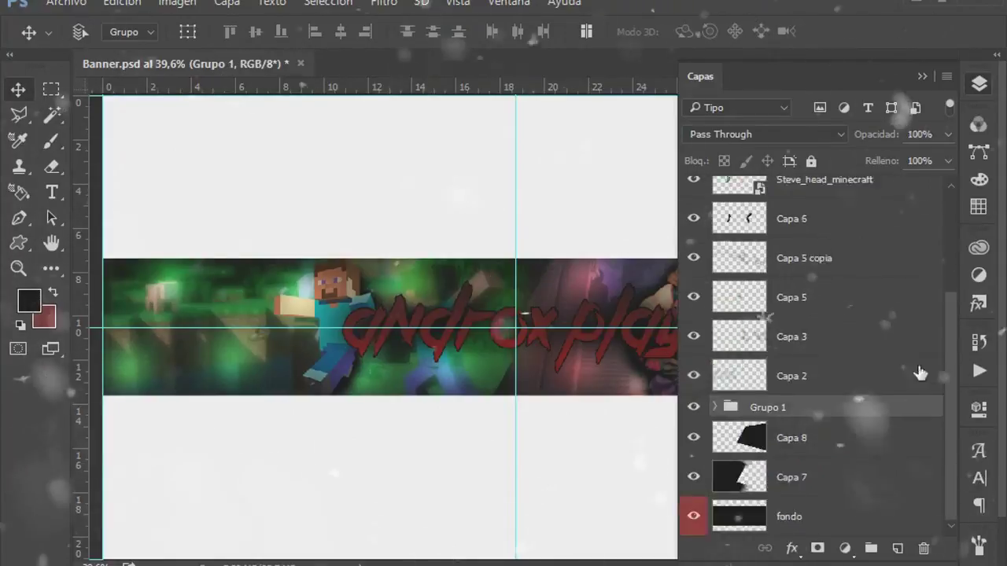
click(979, 84)
Apply a Motion Blur to the streak on Capa 9
key(F7)
key(b)
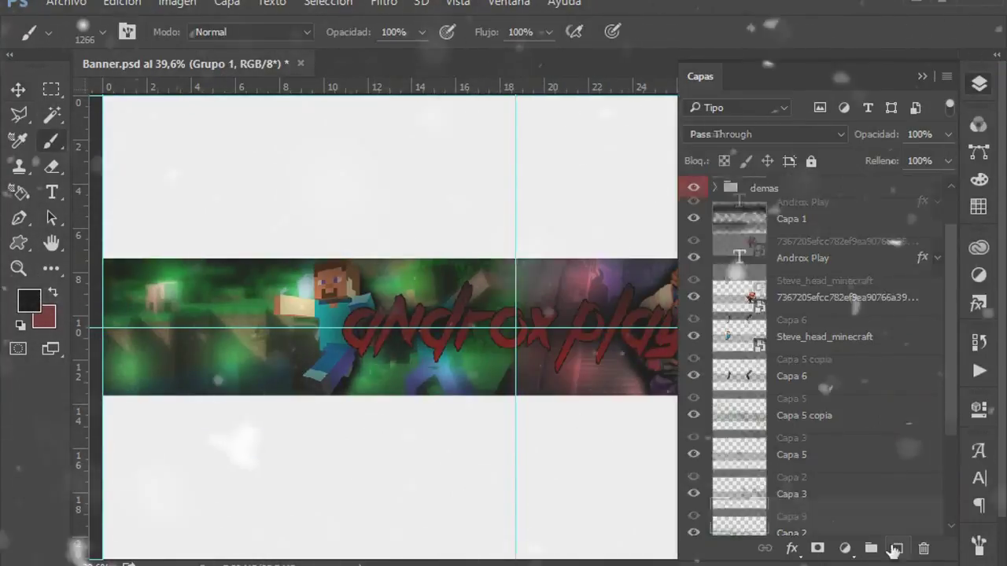
key(ctrl+alt+f)
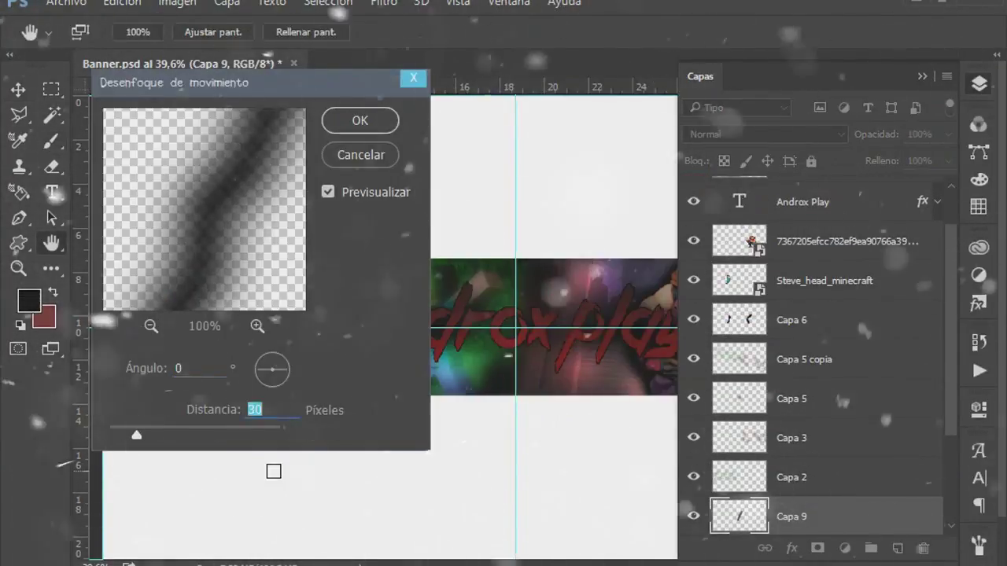
key(Return)
key(v)
Give the androx play text a red Gradient Overlay with a brighter #ff4b4b left stop
click(52, 193)
key(F7)
click(677, 334)
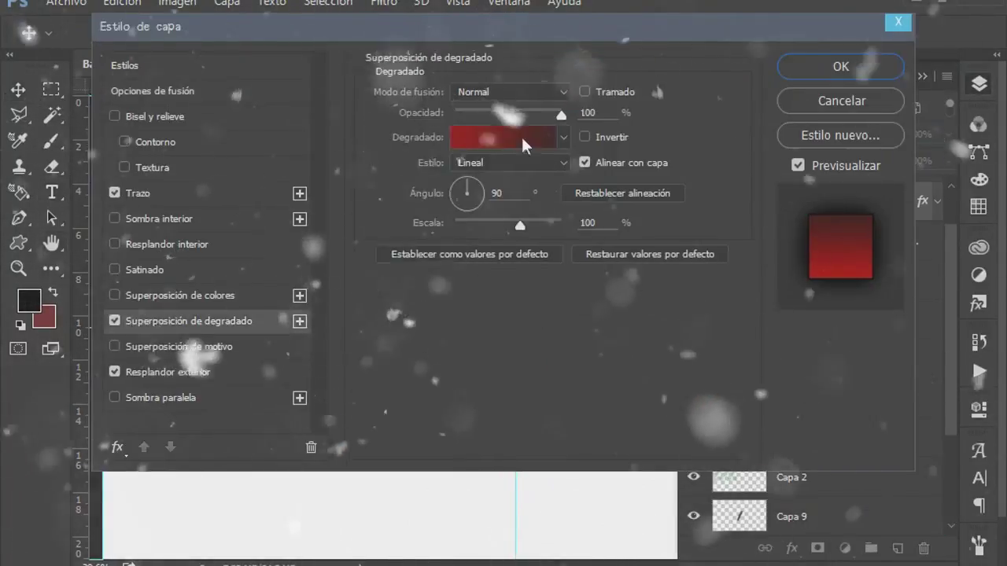
click(520, 135)
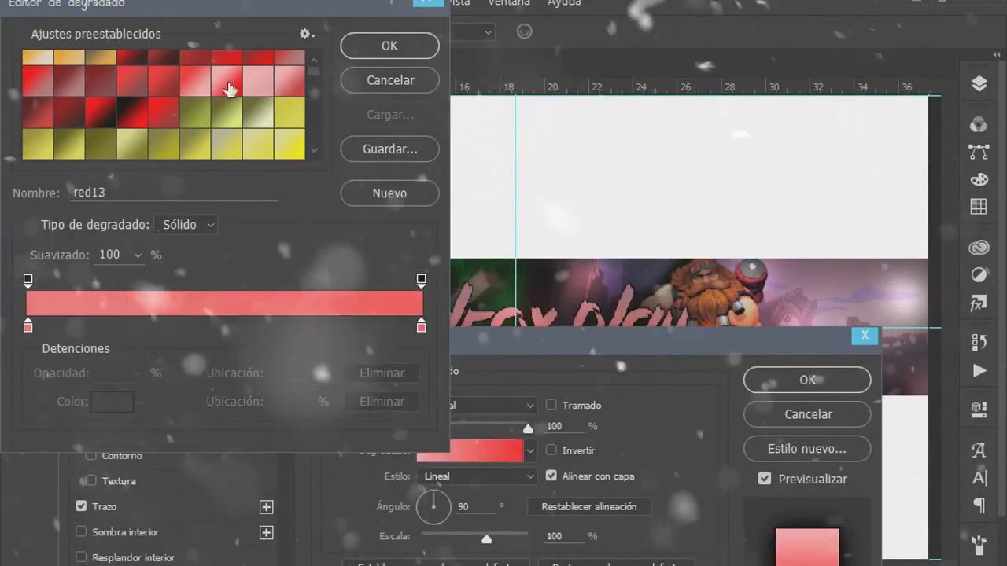
double_click(28, 326)
drag(445, 180, 530, 146)
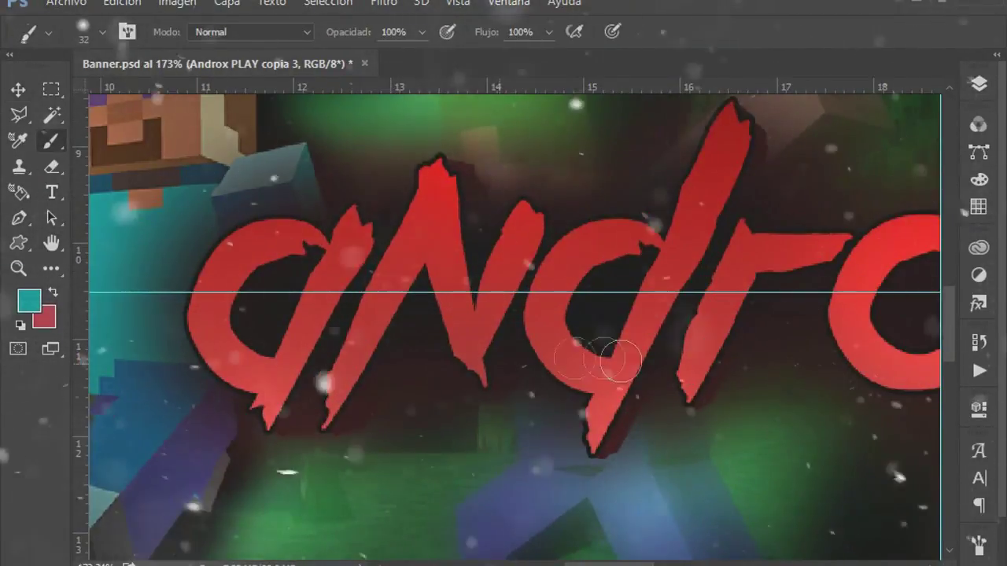
Zoom out to the full banner and bring the Mythic Pack layer into Banner.psd
scroll(619, 360, right, 5)
key(ctrl+0)
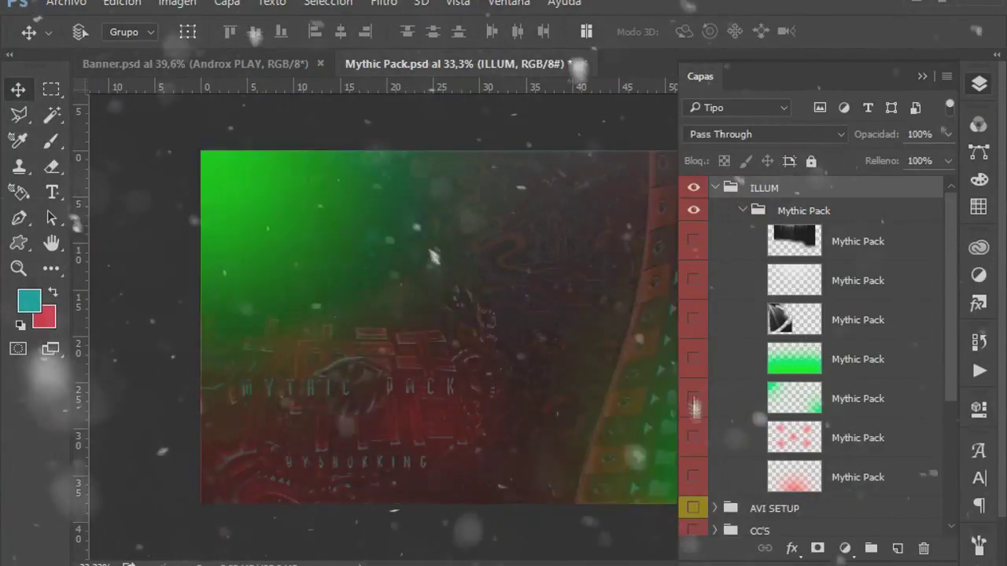
drag(858, 240, 560, 292)
click(979, 84)
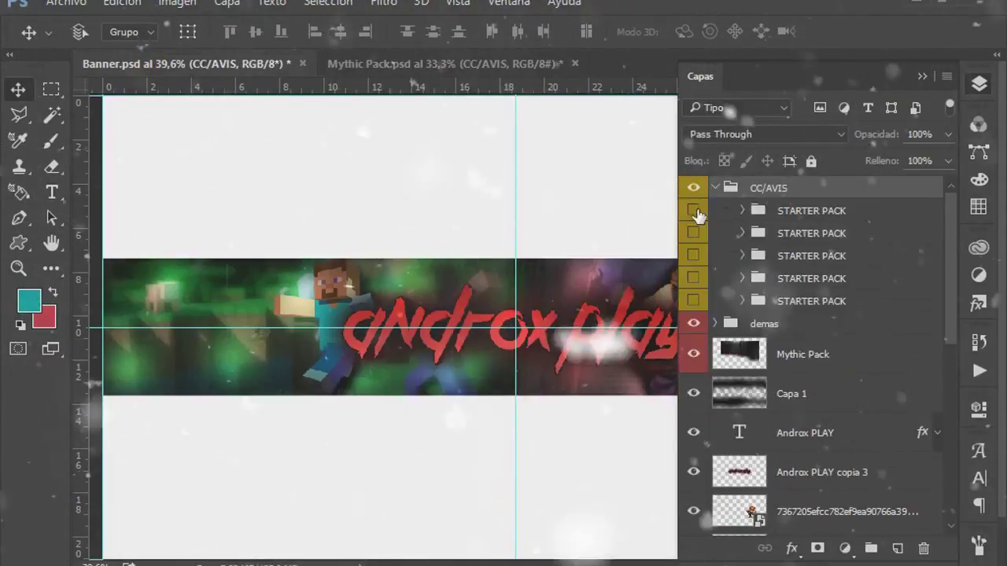
Switch on a STARTER PACK colour correction and select the CC'S folder
click(693, 233)
click(810, 233)
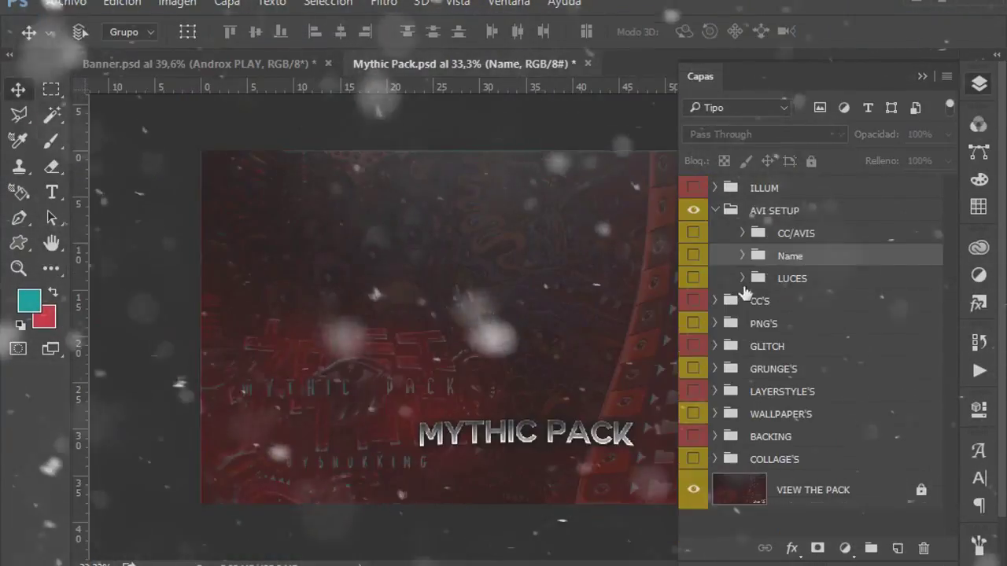
click(742, 278)
Copy the CC'S folder into Banner.psd, compare its layers on and off, and expand it
drag(759, 232, 695, 217)
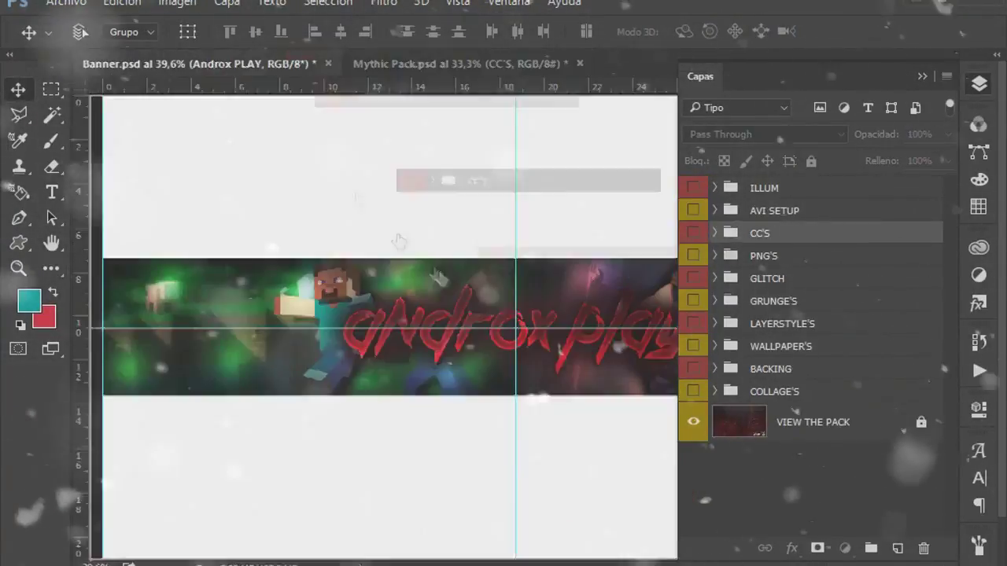
drag(695, 261, 692, 370)
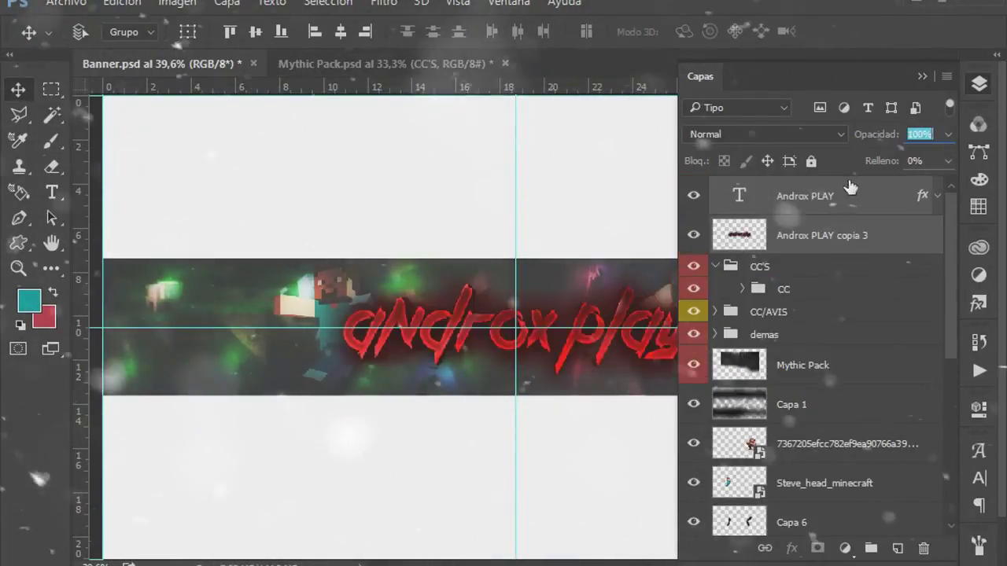
click(715, 188)
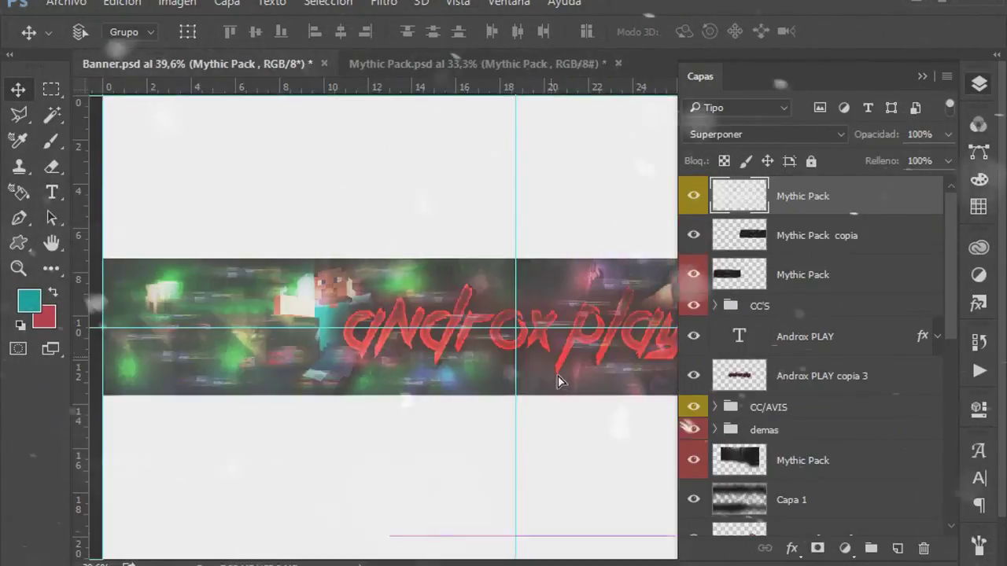
click(979, 85)
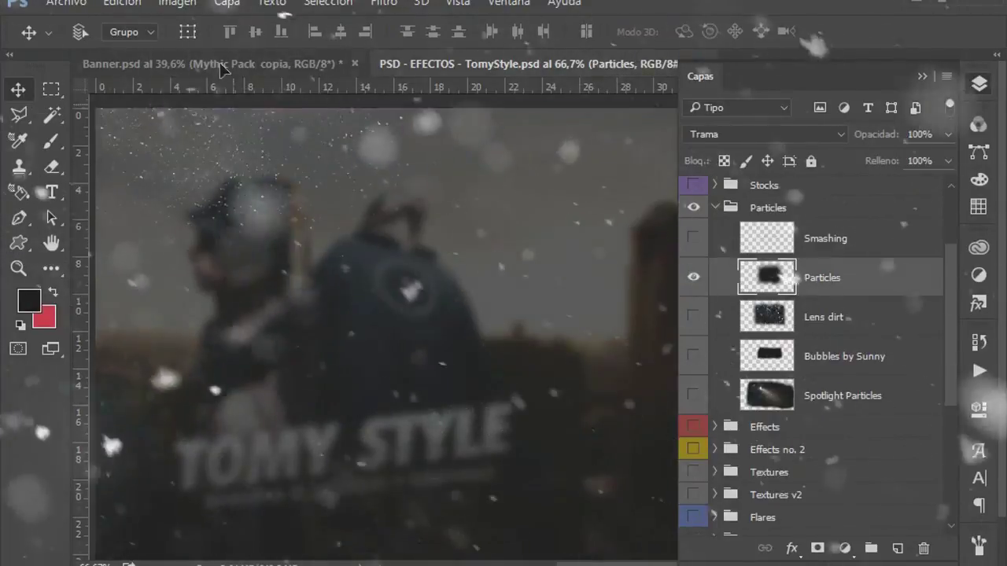
Drag the Particles layer from PSD - EFECTOS into the banner and position it over the artwork
drag(764, 272, 383, 330)
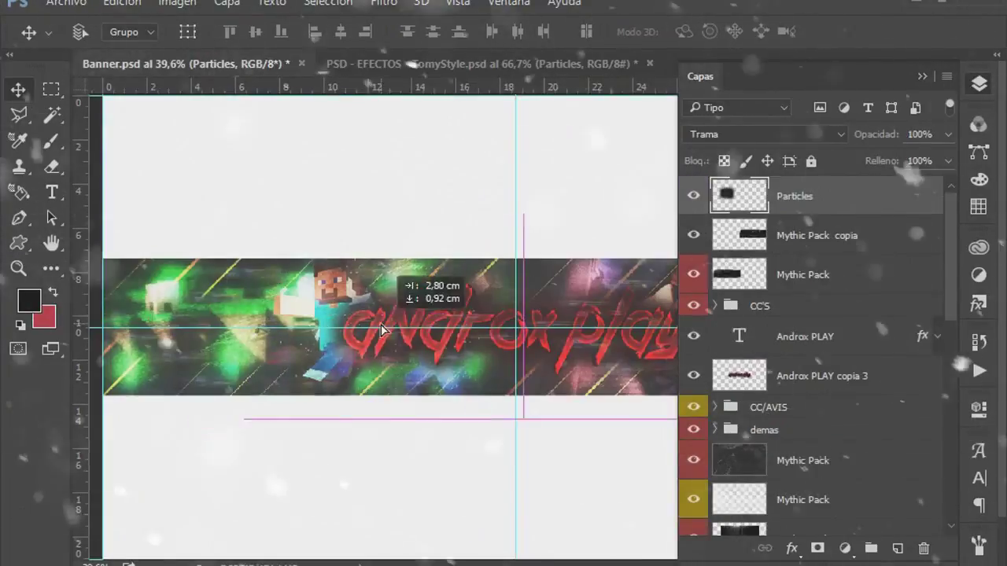
drag(634, 350, 740, 427)
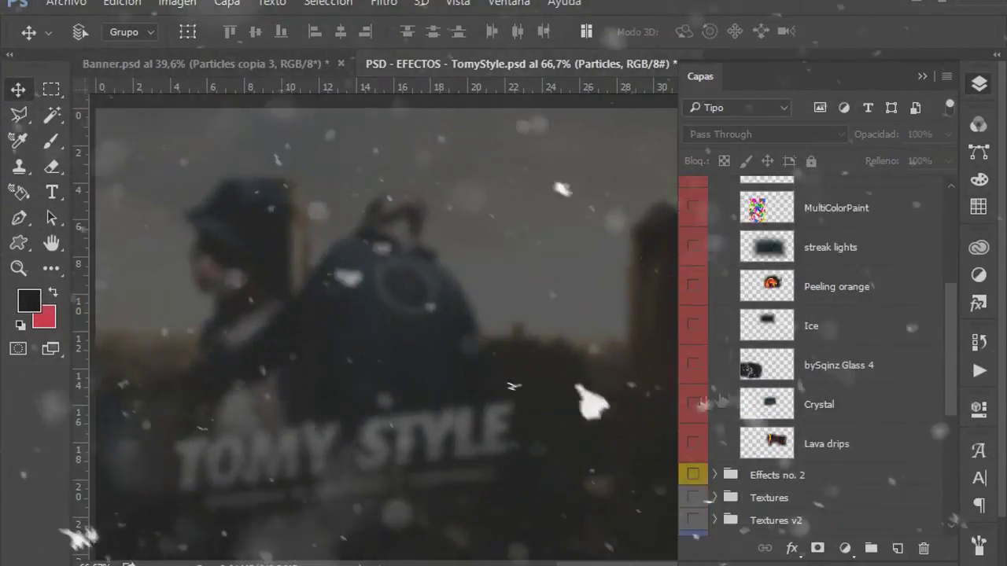
scroll(703, 403, up, 5)
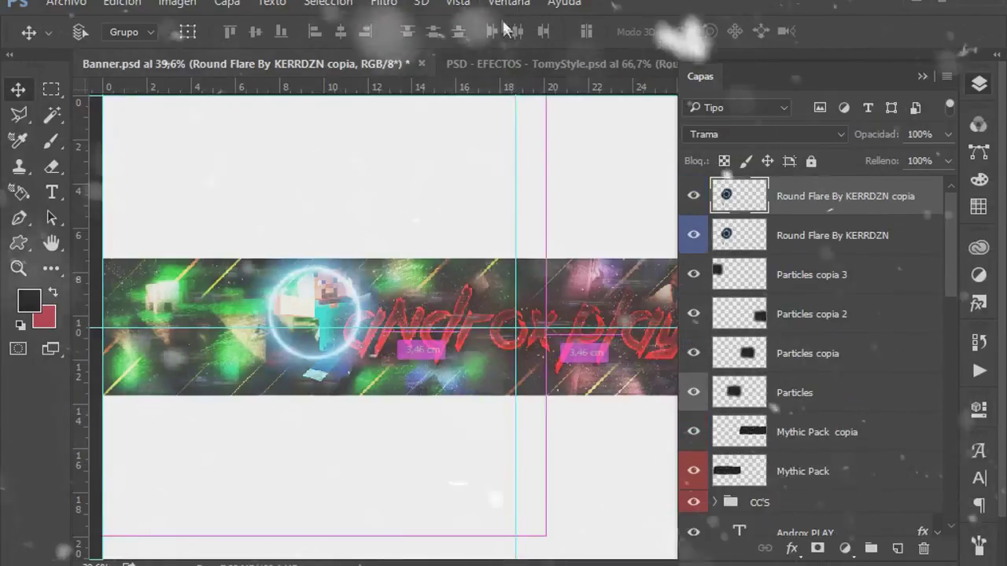
Apply a wave distortion to the flare layer and open the Flares/Efectos group
click(384, 2)
mouse_move(518, 254)
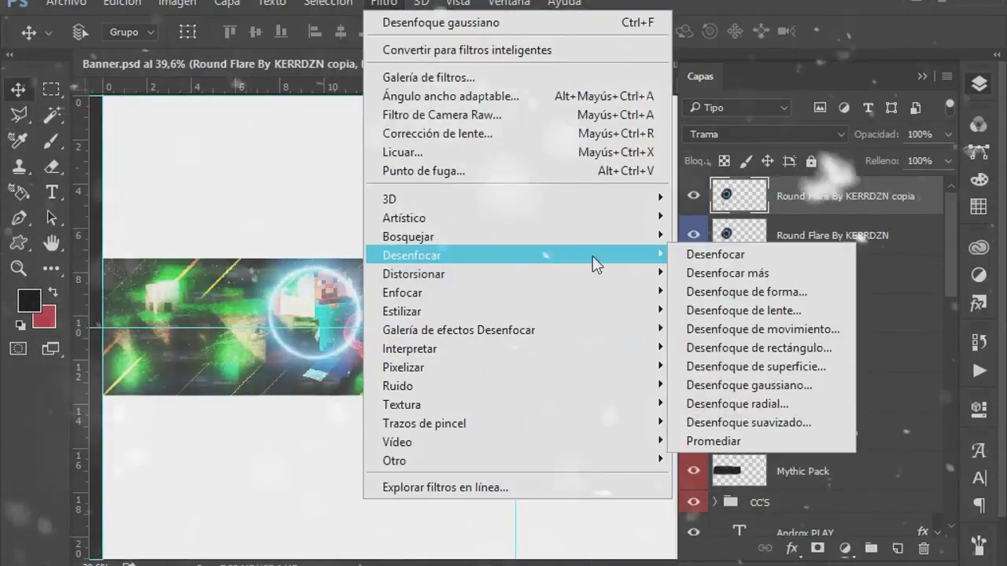
click(708, 338)
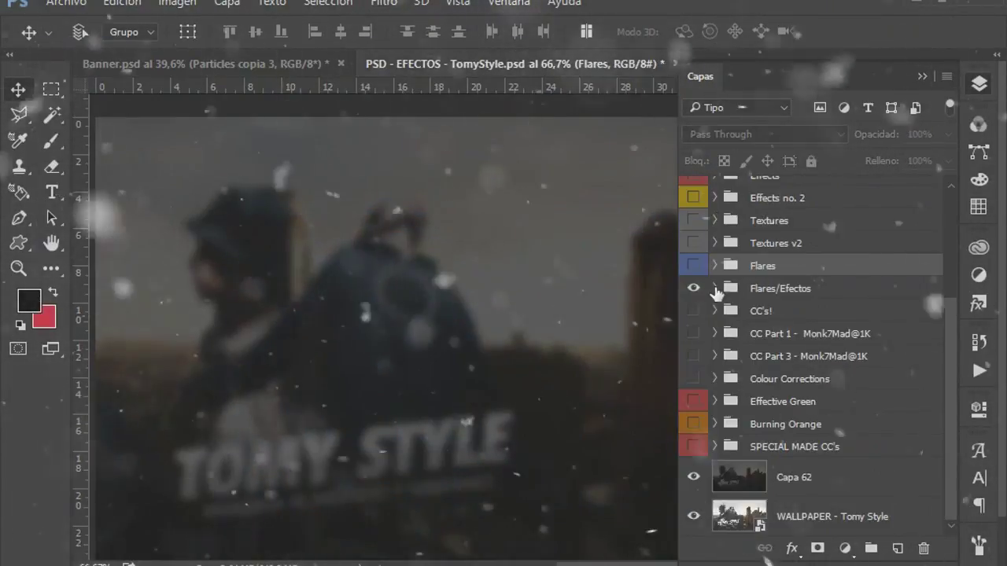
click(715, 288)
scroll(953, 310, down, 5)
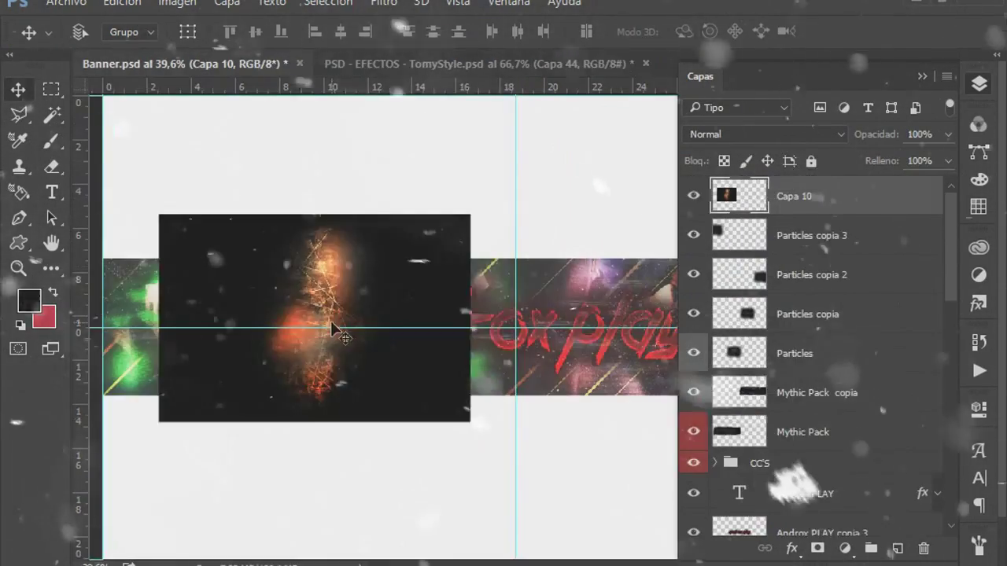
click(979, 84)
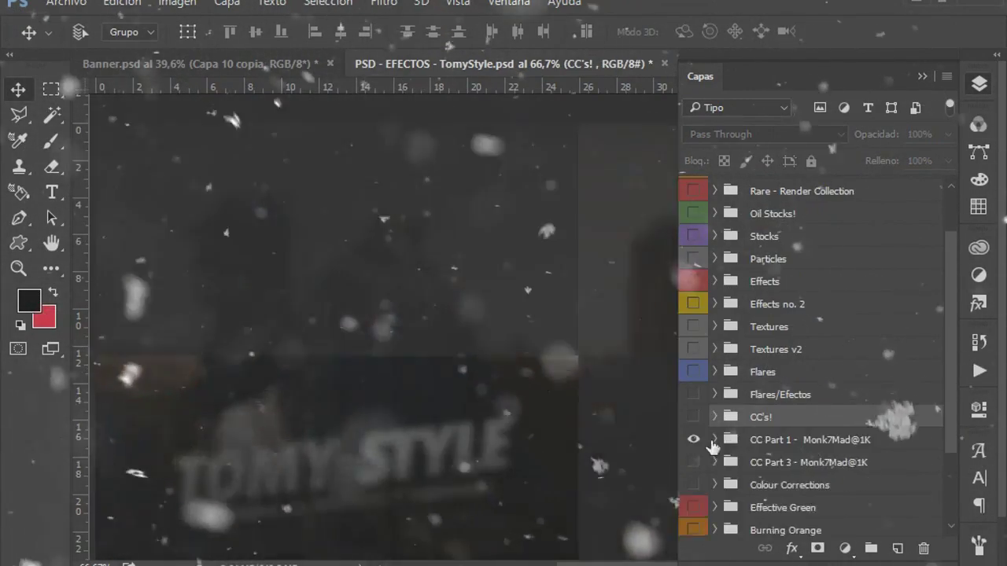
Preview the CC Part 1, CC Part 3 and Colour Corrections groups
click(713, 440)
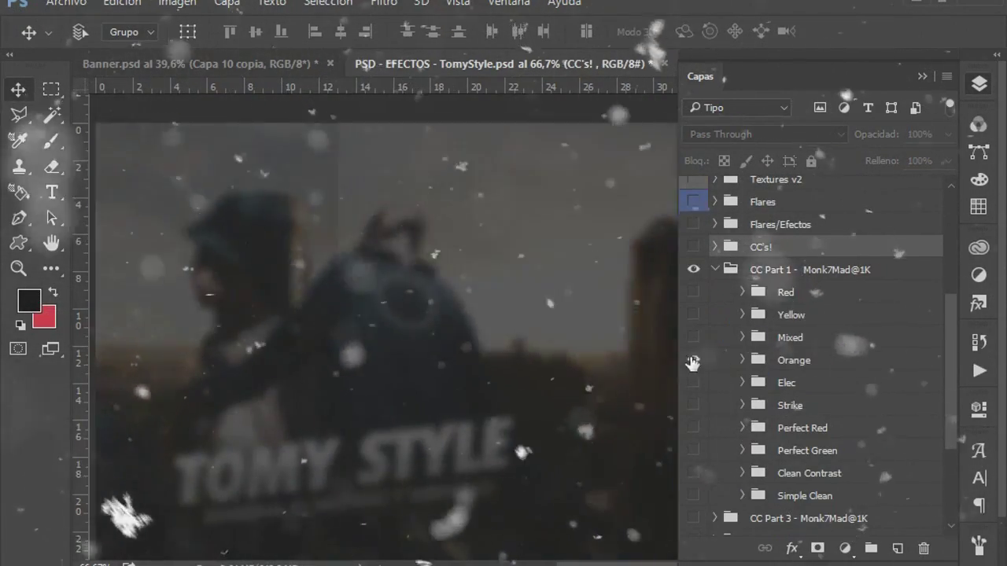
click(713, 269)
click(714, 353)
click(693, 353)
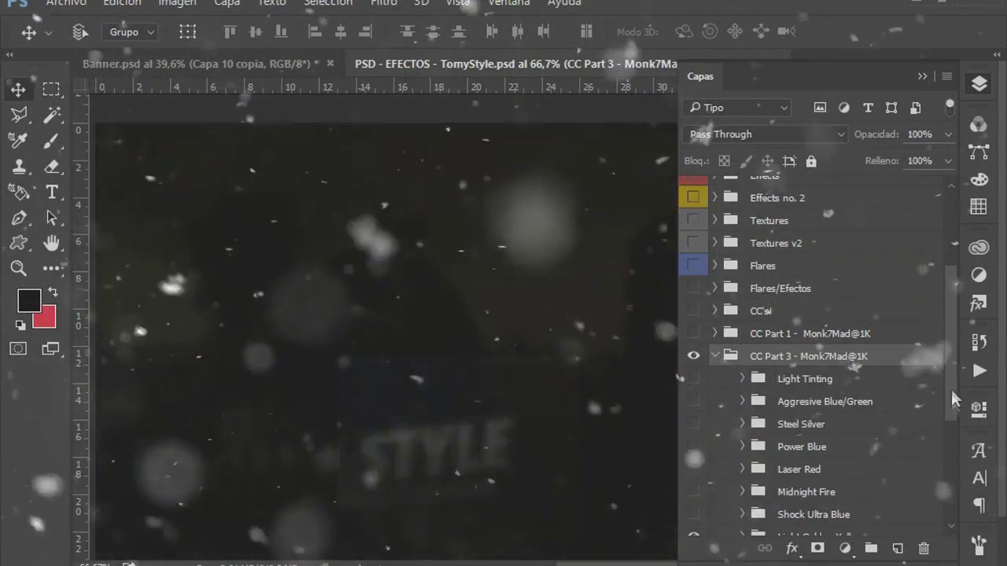
scroll(693, 314, down, 2)
click(693, 232)
click(715, 233)
click(714, 269)
click(693, 269)
Preview the Plain CC'S, Effective Green and SPECIAL MADE CC's groups, then close the effects file unsaved
click(742, 292)
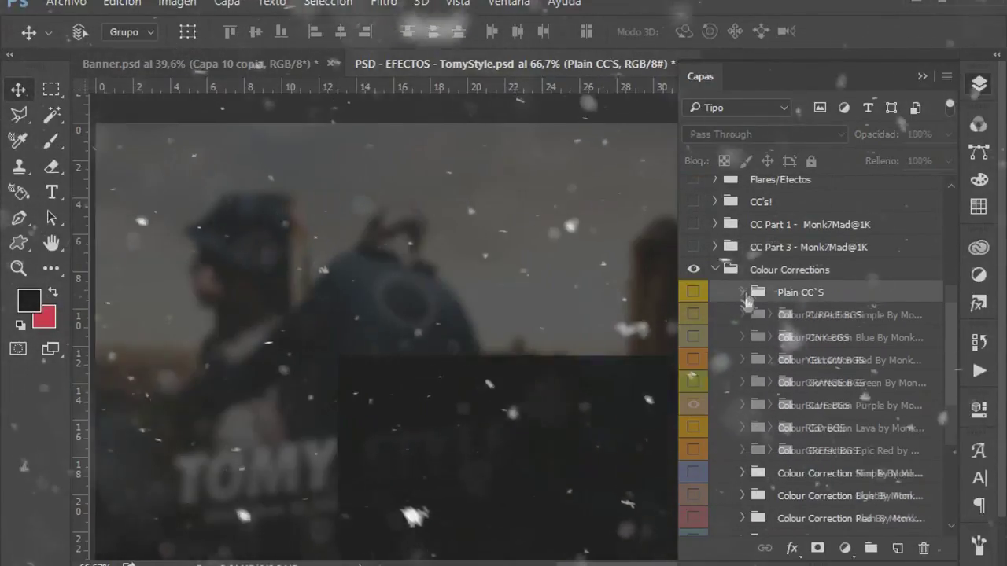
click(693, 337)
click(715, 269)
click(714, 401)
click(693, 401)
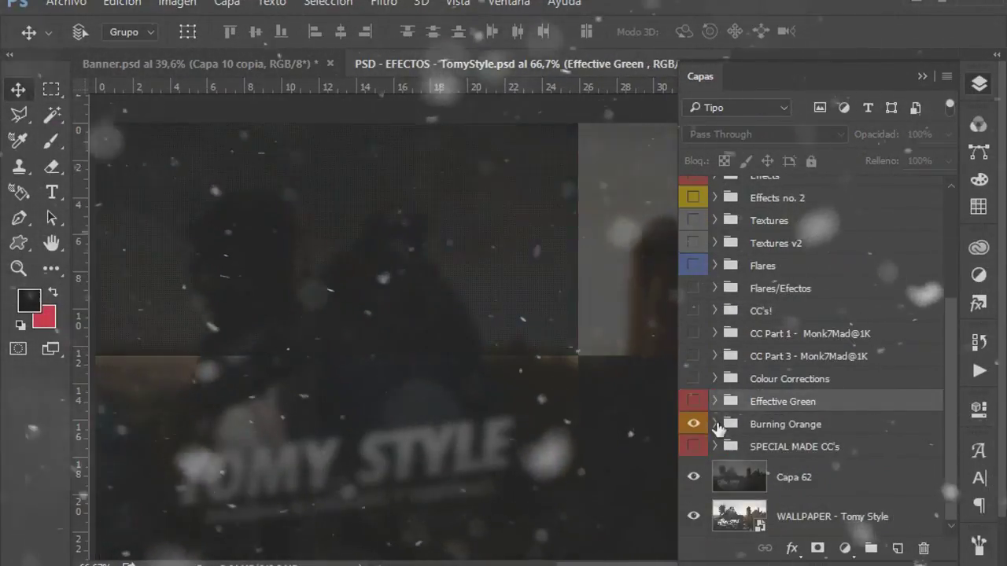
click(714, 446)
click(693, 446)
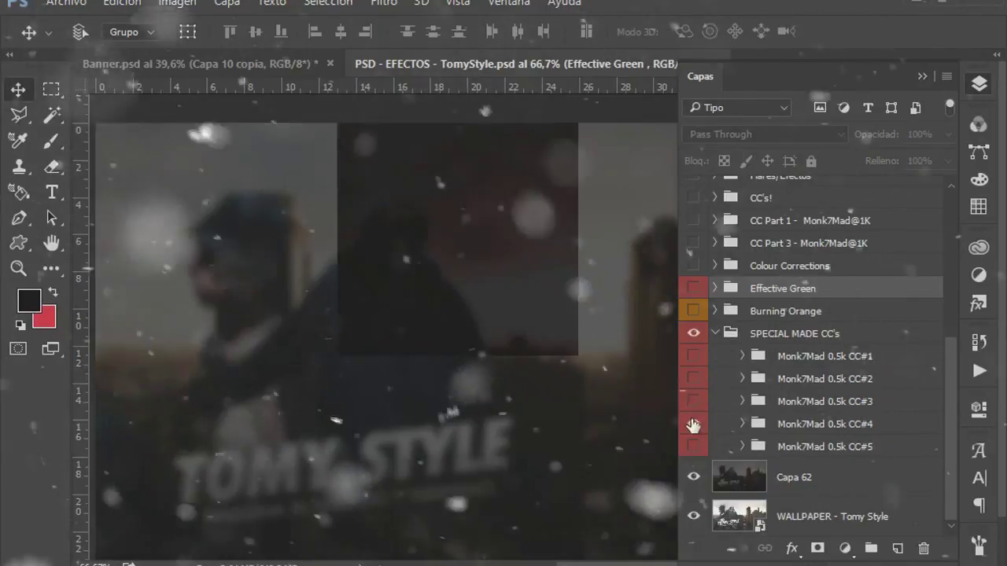
key(ctrl+w)
click(533, 236)
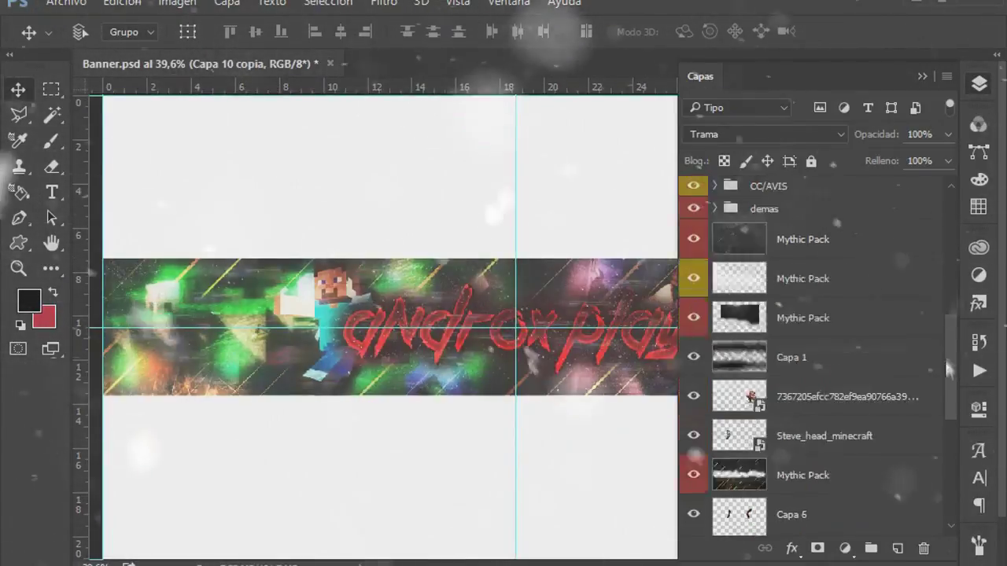
Copy the render's layer style onto Steve_head_minecraft and confirm a white 60%, 84 px outer glow
scroll(912, 370, down, 3)
double_click(912, 338)
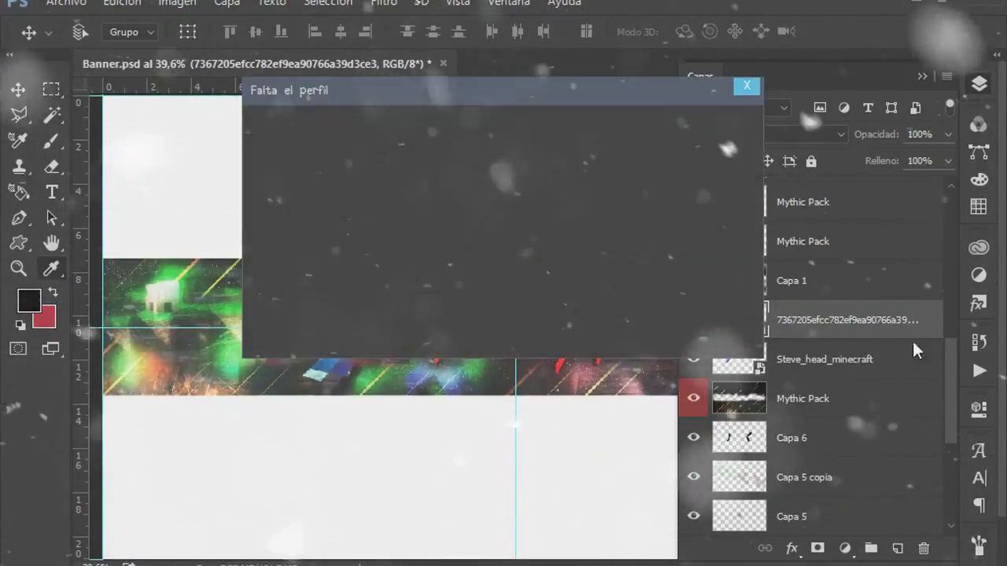
click(168, 372)
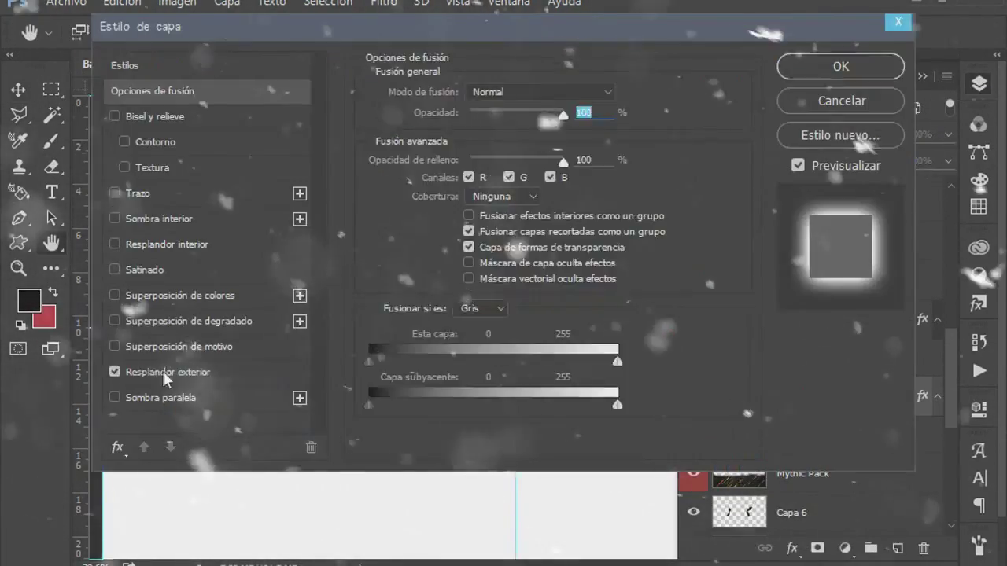
click(167, 372)
mouse_move(639, 28)
mouse_down()
mouse_move(501, 396)
mouse_move(439, 331)
mouse_move(501, 413)
mouse_up()
drag(388, 409, 438, 225)
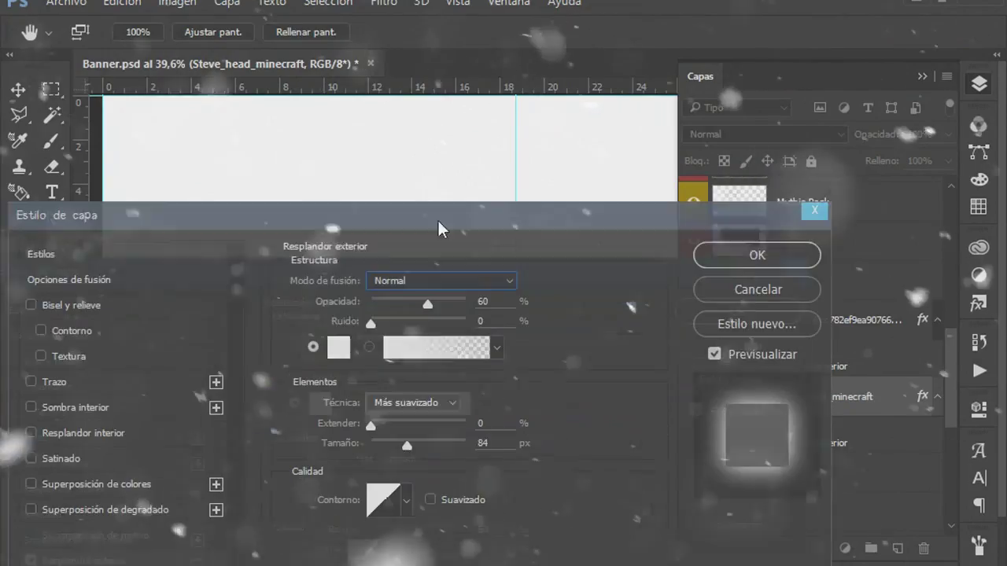
key(Return)
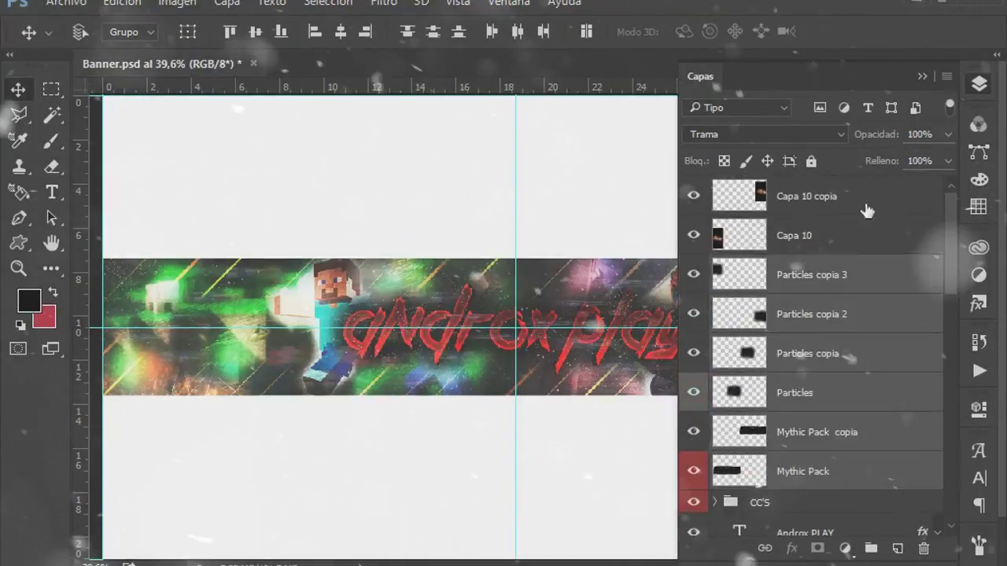
Move the CC'S folder to the top and dab six soft red glows around the banner
drag(834, 502, 851, 188)
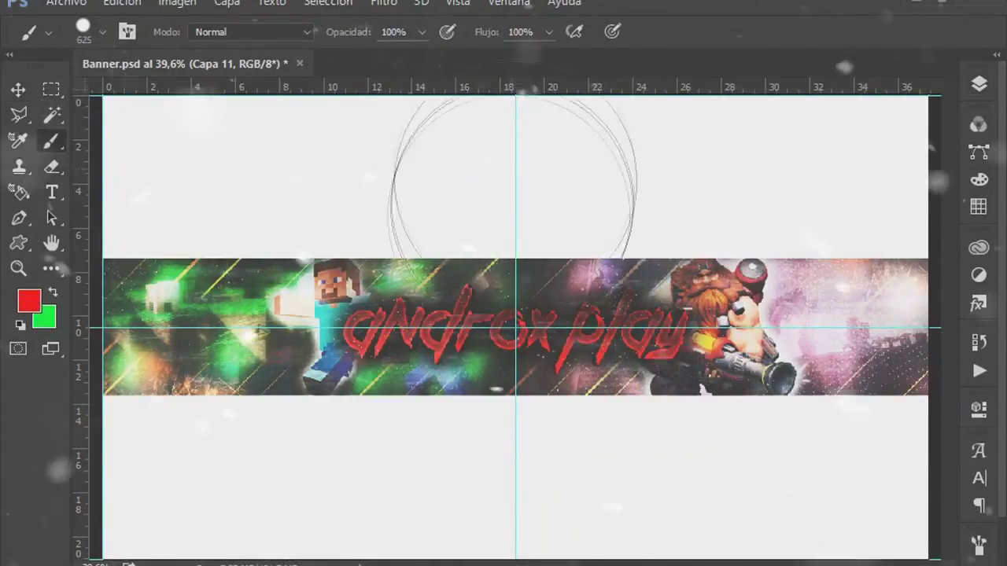
click(515, 173)
click(515, 452)
click(150, 177)
click(149, 452)
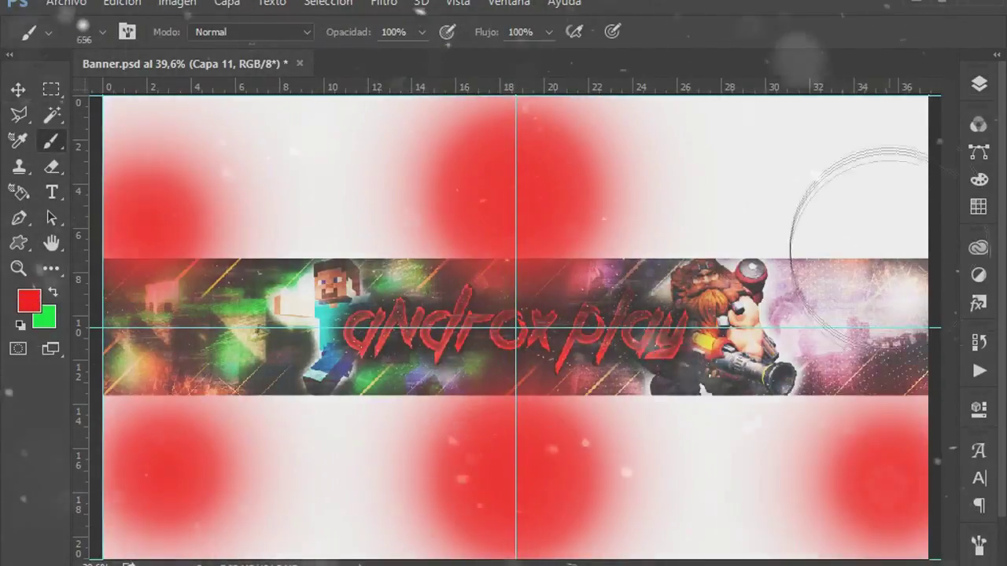
click(887, 171)
click(888, 456)
Set the red glow layer to Sobreexpos. lineal (Añadir) and add an empty new layer
key(v)
key(shift+alt+w)
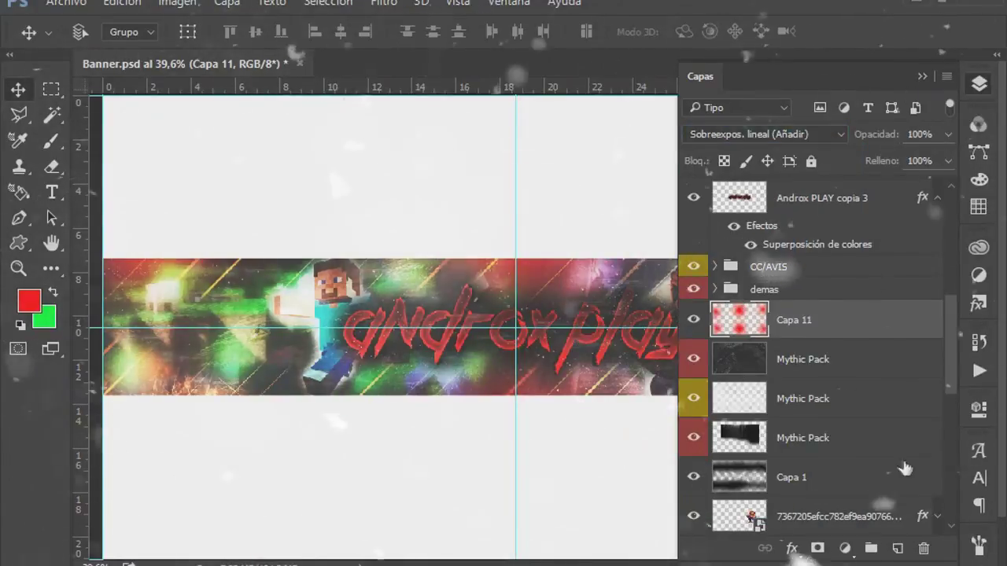
key(F7)
key(F7)
key(F7)
key(ctrl+shift+alt+n)
key(shift+alt+o)
key(F7)
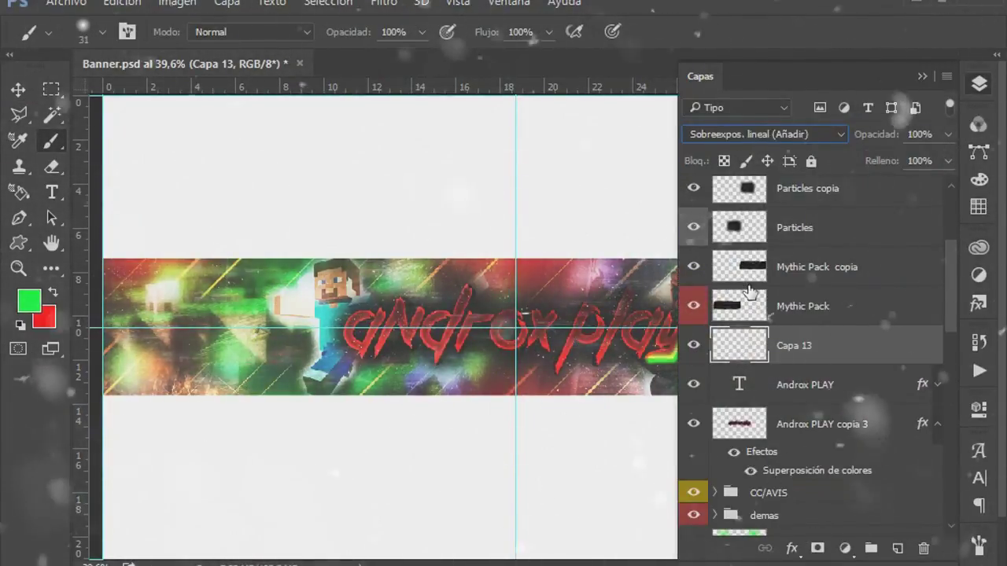
Soften the green dots on Capa 13 with a Gaussian blur (Desenfoque gaussiano)
key(F7)
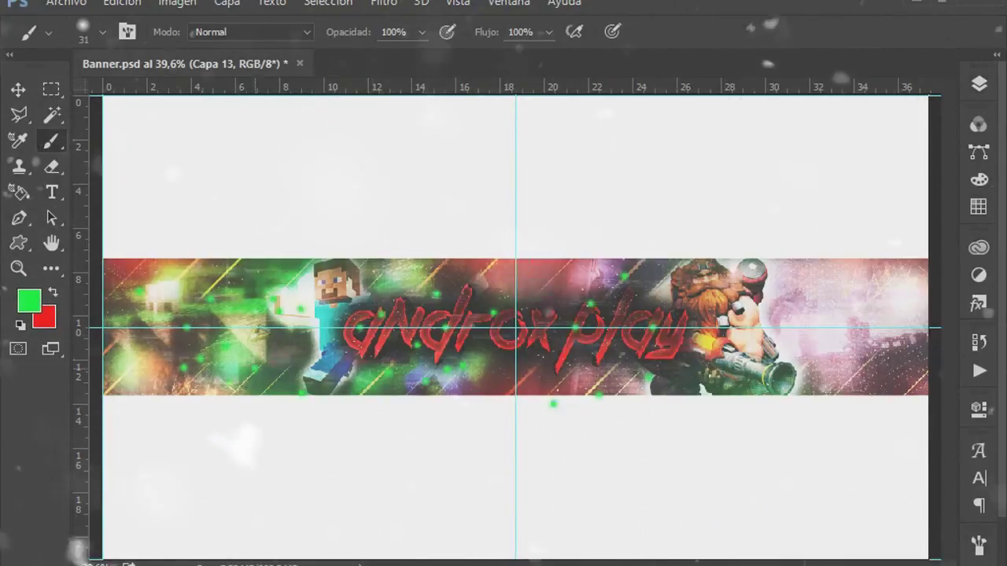
Duplicate the dots as Capa 13 copia, rotate the copy, and open its Superposición de colores settings
key(F7)
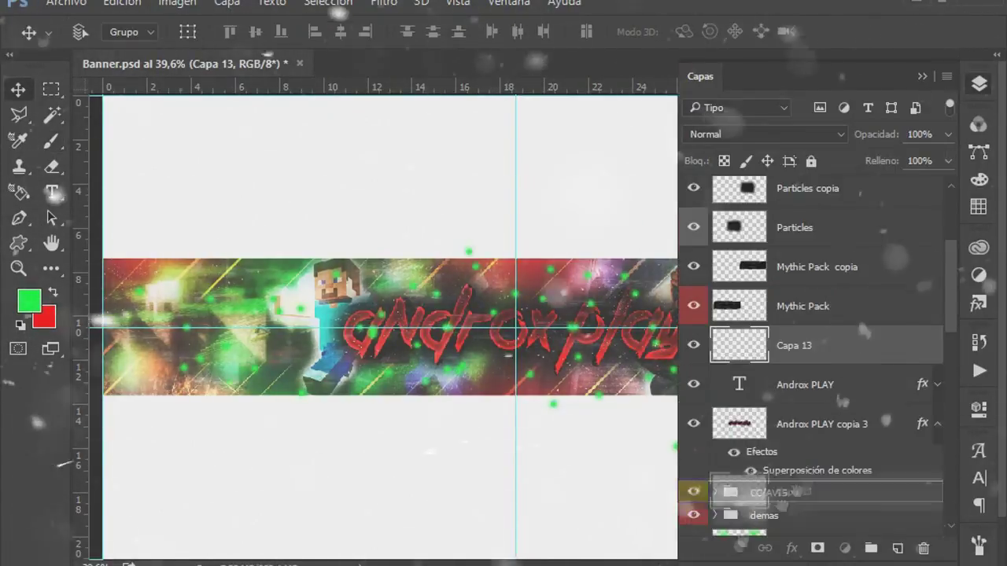
click(458, 2)
click(383, 3)
click(747, 438)
key(Return)
key(ctrl+j)
key(F7)
key(ctrl+t)
drag(742, 197, 686, 150)
double_click(877, 432)
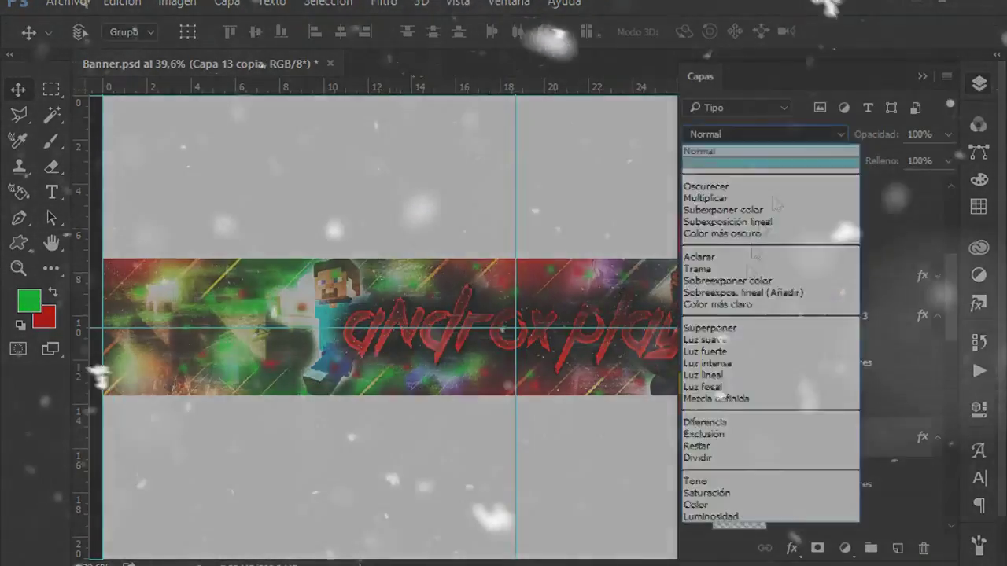